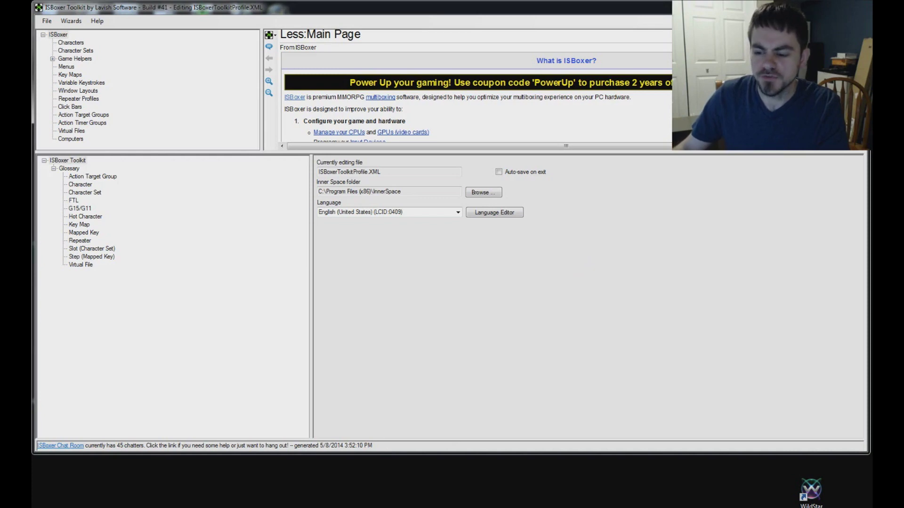
Step: Add WildStar to Inner Space as a new game, using its desktop shortcut as the game executable
right_click(798, 507)
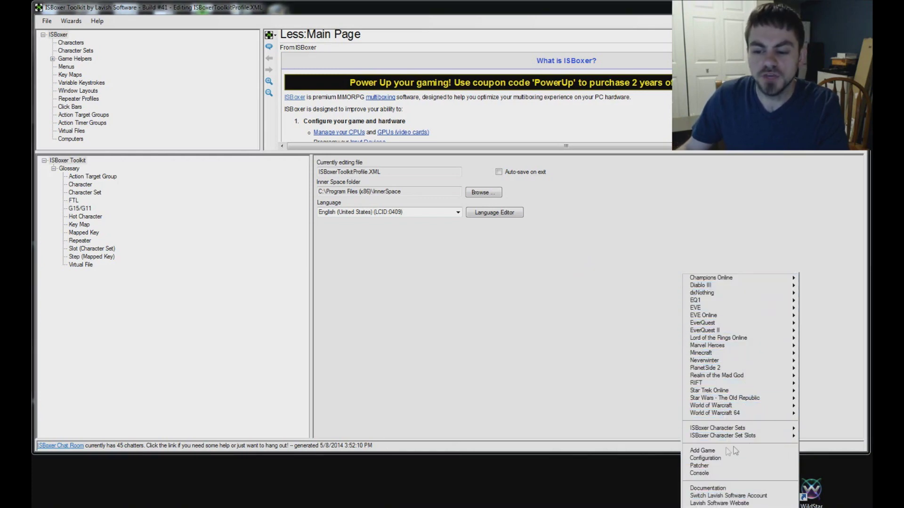
left_click(708, 452)
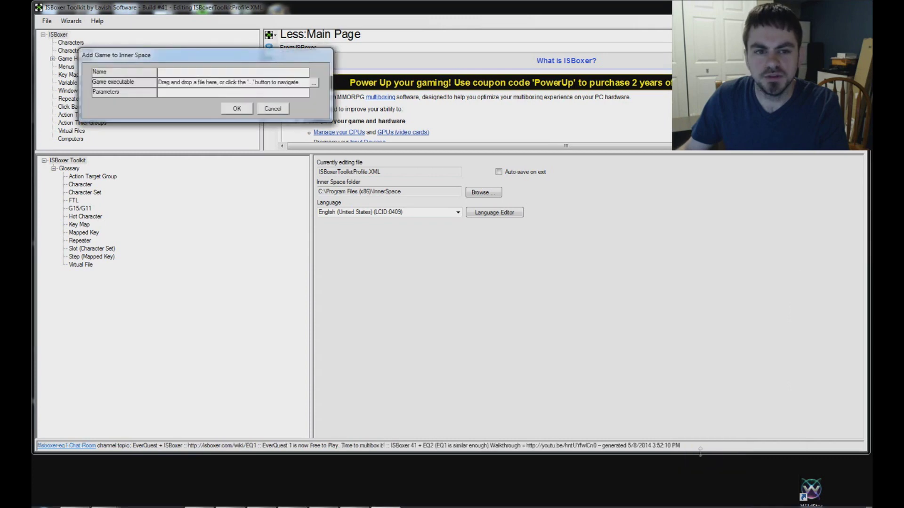
left_click_drag(813, 497, 233, 83)
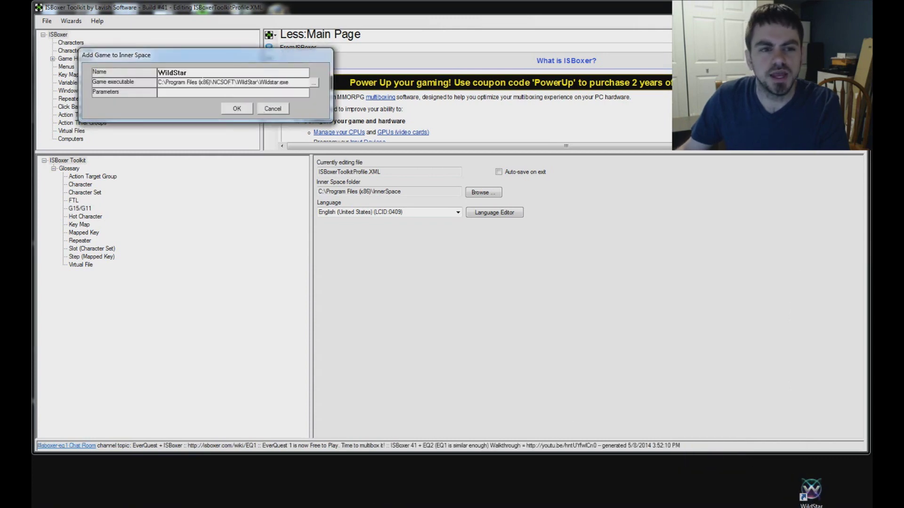
left_click(236, 109)
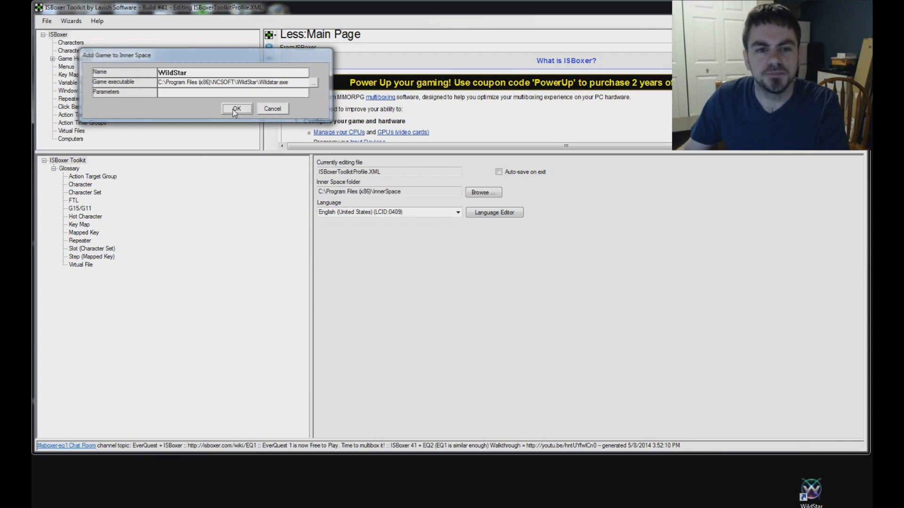
Step: Check the Inner Space game list for the WildStar entry and its WildStar Default Profile
right_click(779, 506)
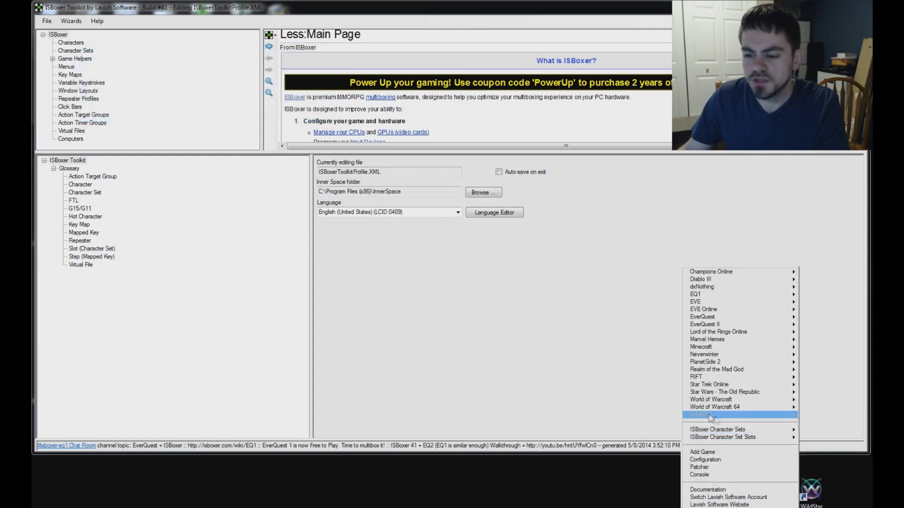
mouse_move(753, 415)
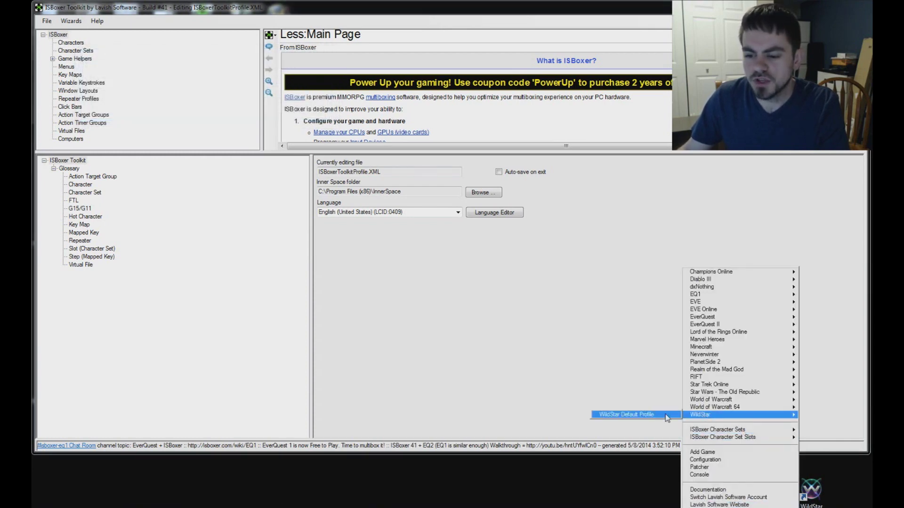
left_click(616, 415)
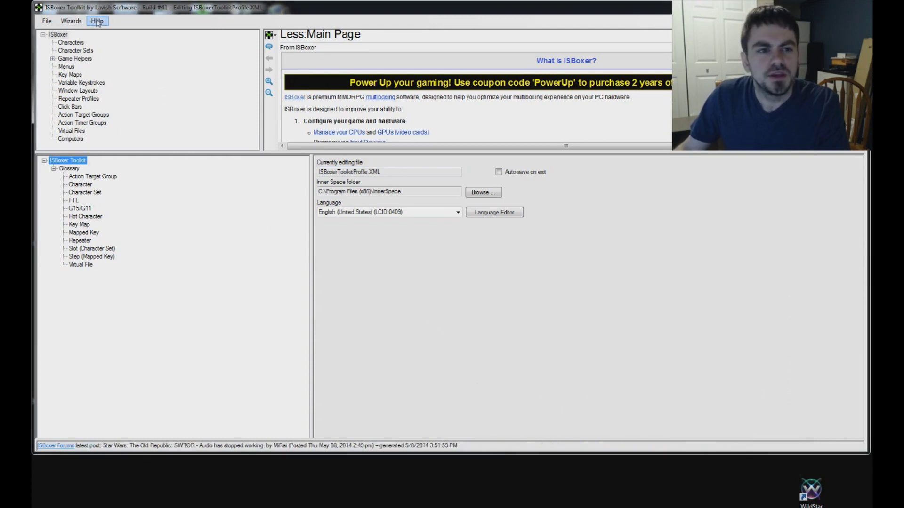
Step: Start the Quick Setup Wizard and choose WildStar as the game to set up
left_click(71, 22)
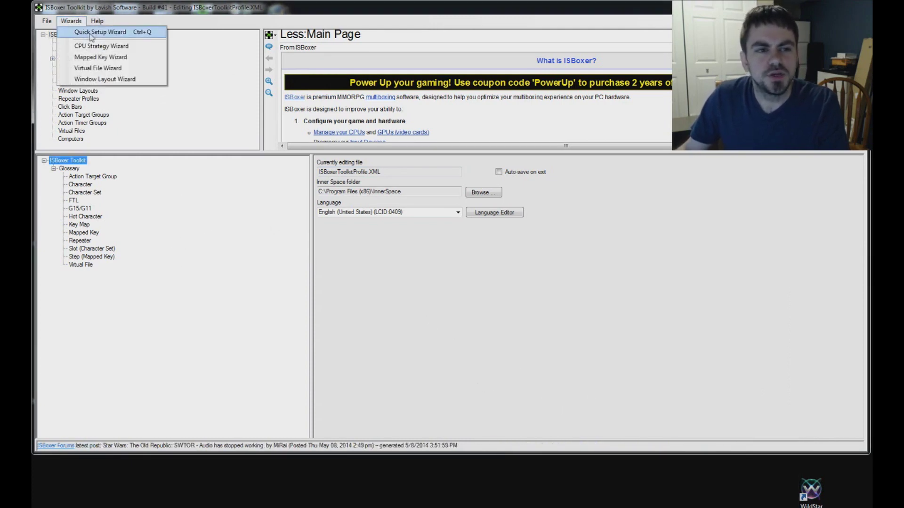
left_click(99, 32)
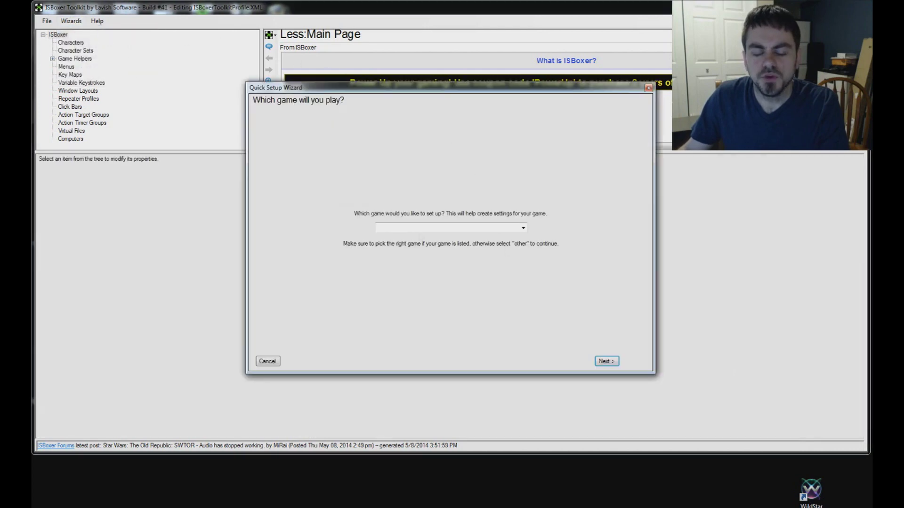
left_click(523, 227)
left_click_drag(525, 264, 526, 369)
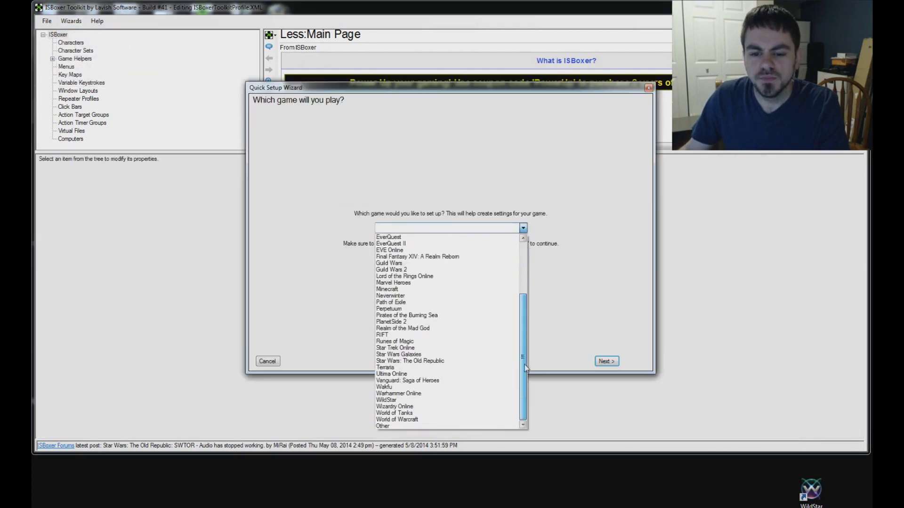
left_click(390, 400)
left_click(606, 361)
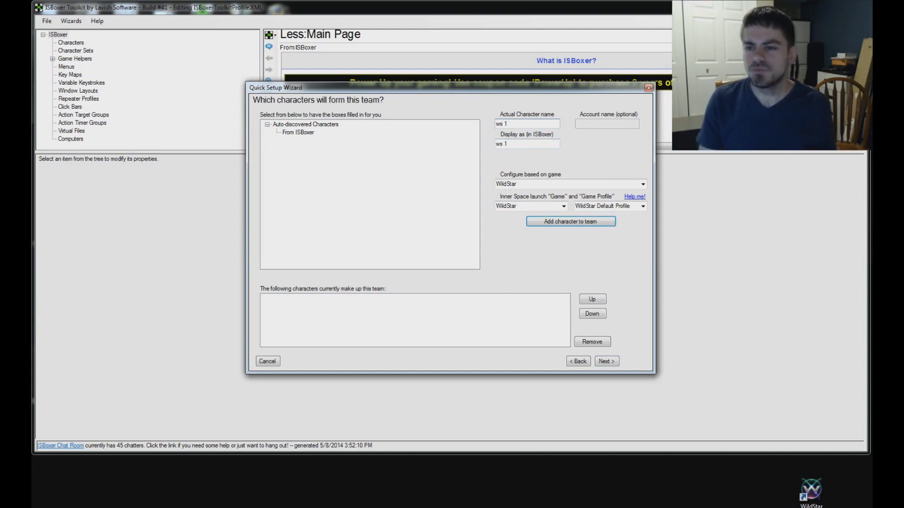
Step: Add the characters ws 1 and ws 2 to the team and name the team ws duo
left_click(567, 225)
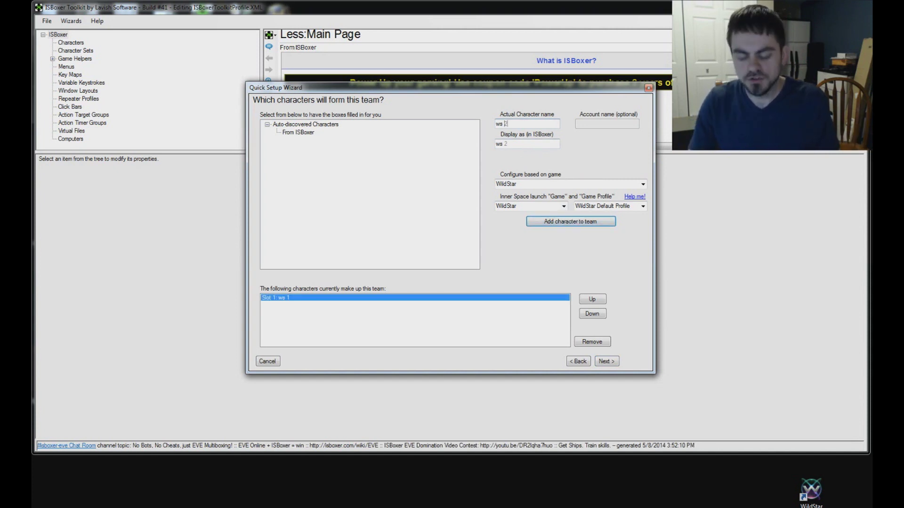
left_click(579, 222)
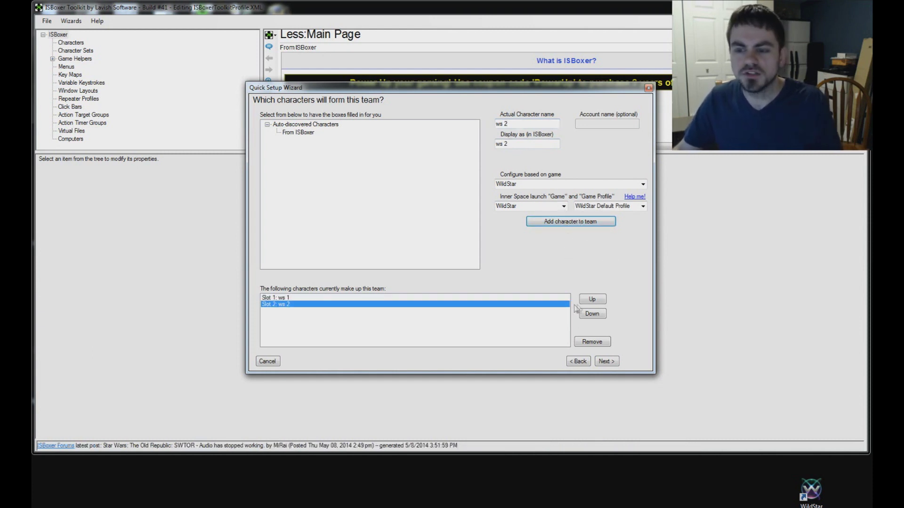
left_click(605, 363)
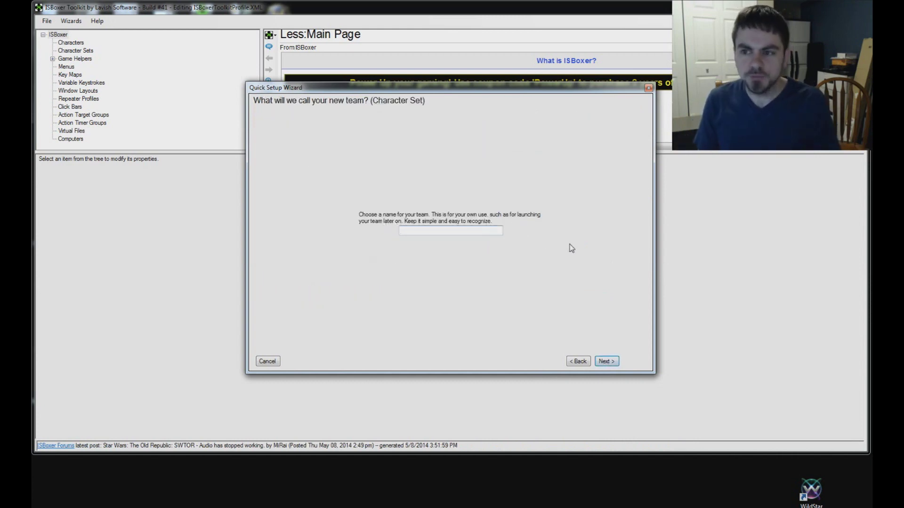
type("ws duo")
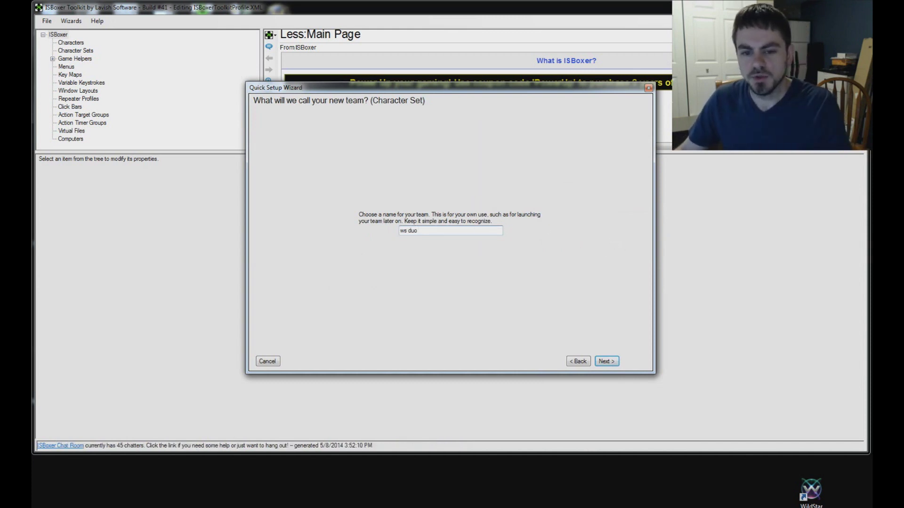
left_click(612, 363)
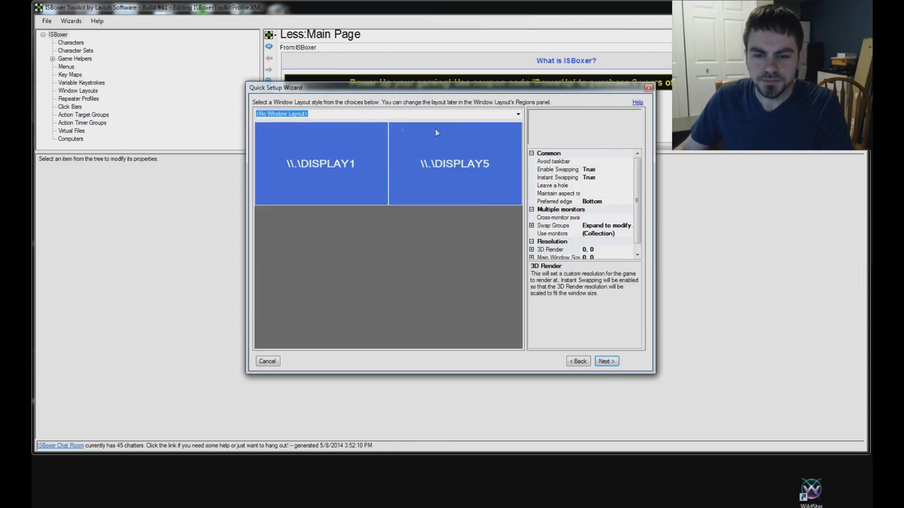
Step: Preview the available window layout styles for the two displays
left_click(518, 113)
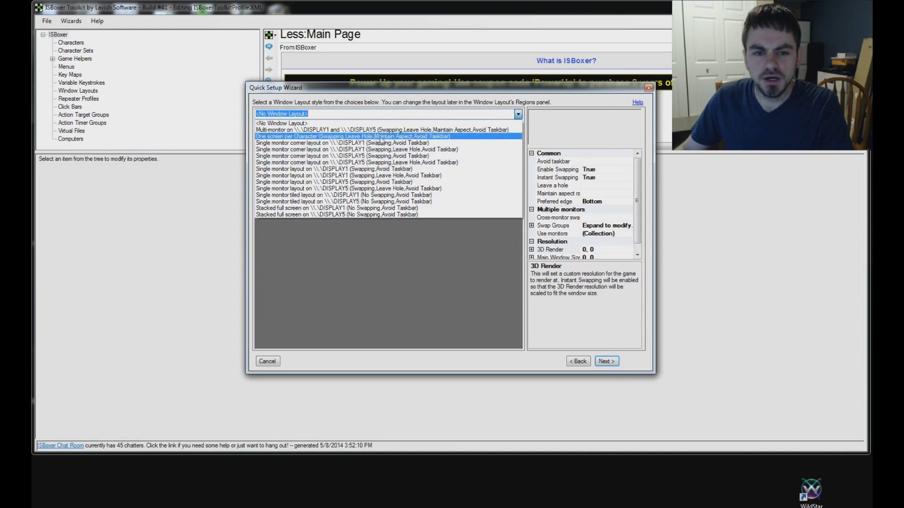
left_click(349, 124)
key("Down")
key("Down")
key("Down")
key("Down")
key("Down")
key("Down")
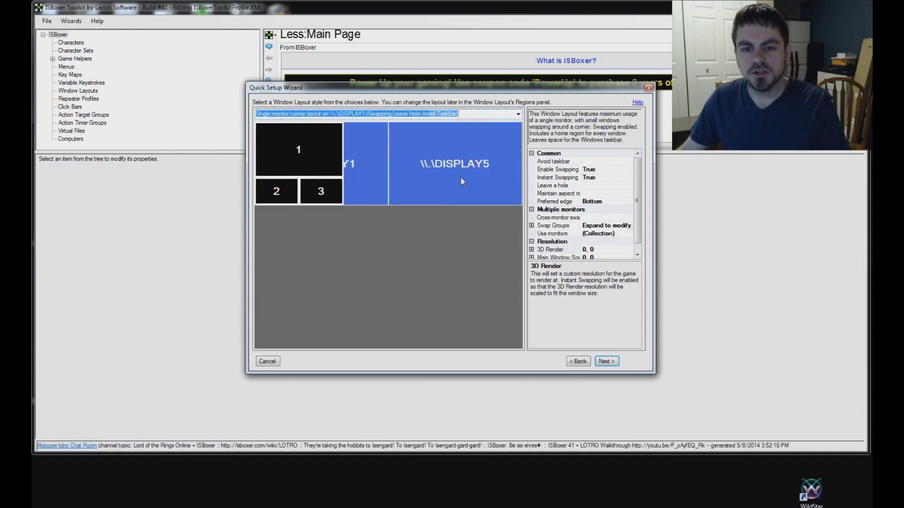
scroll(460, 181, "down", 4)
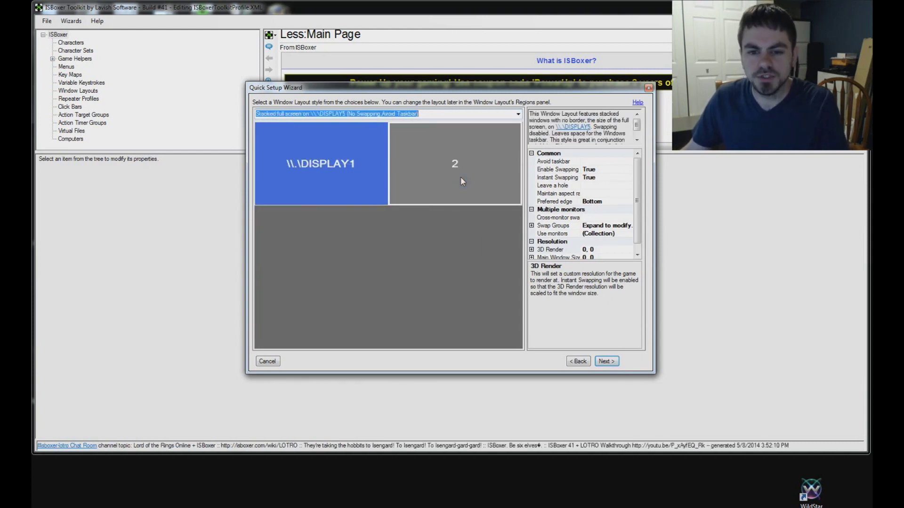
scroll(462, 181, "down", 4)
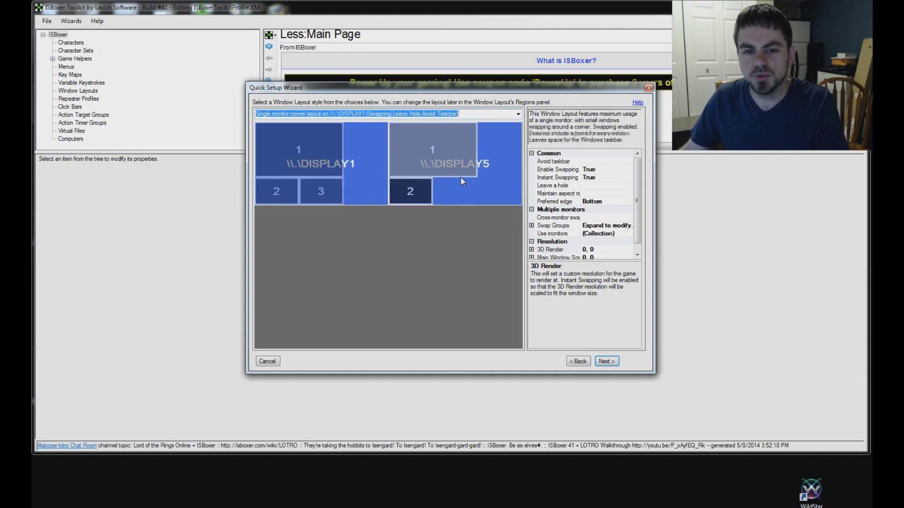
scroll(461, 181, "down", 3)
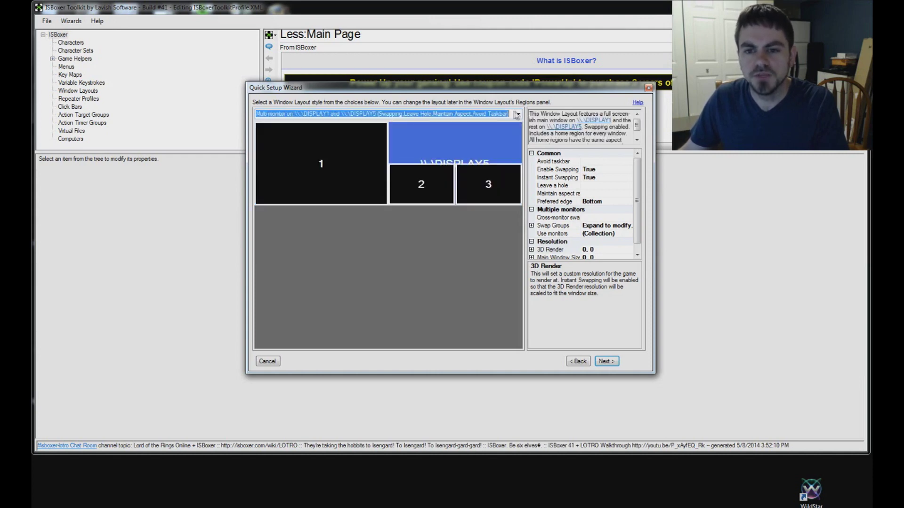
Step: Apply the single monitor layout on \\.\DISPLAY1 with Swapping, Leave Hole and Avoid Taskbar, and continue the wizard
left_click(517, 114)
left_click(393, 178)
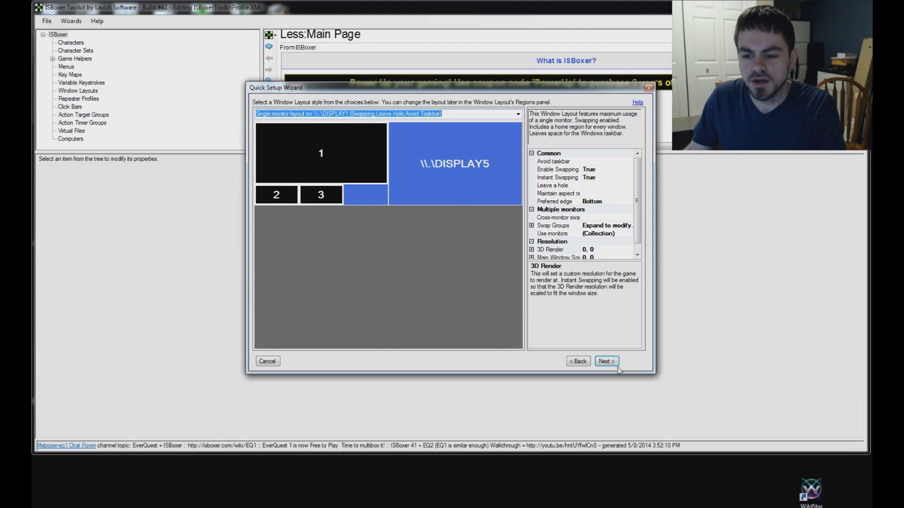
left_click(606, 361)
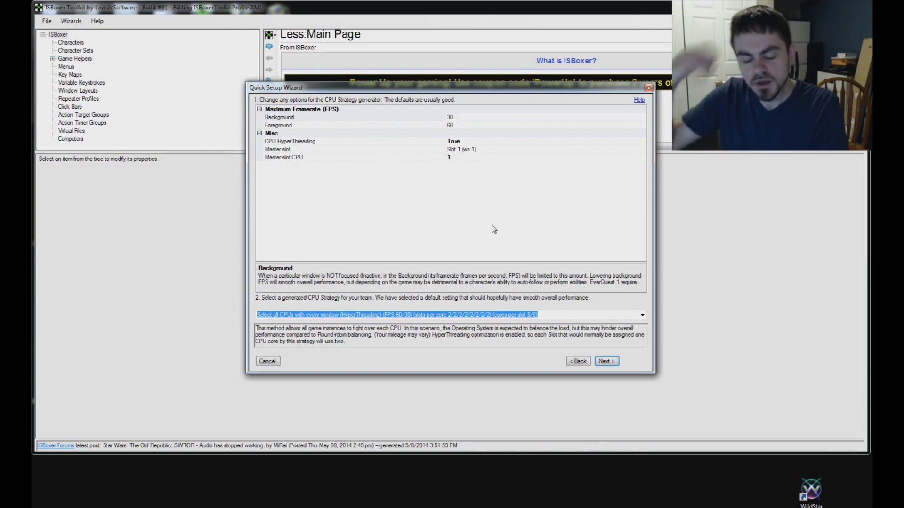
Step: Review the framerate limits and accept the HyperThreading CPU strategy that selects all CPUs with every window, cores per slot 8/8
left_click(361, 126)
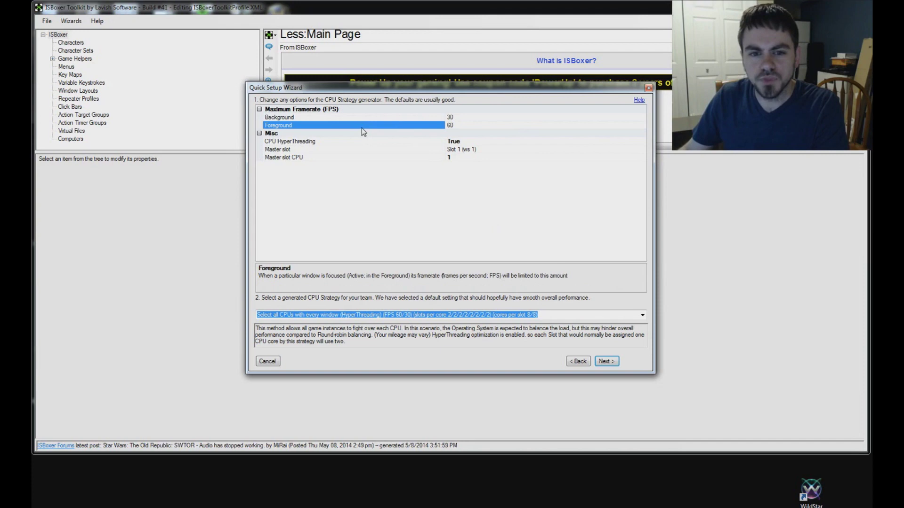
left_click(451, 118)
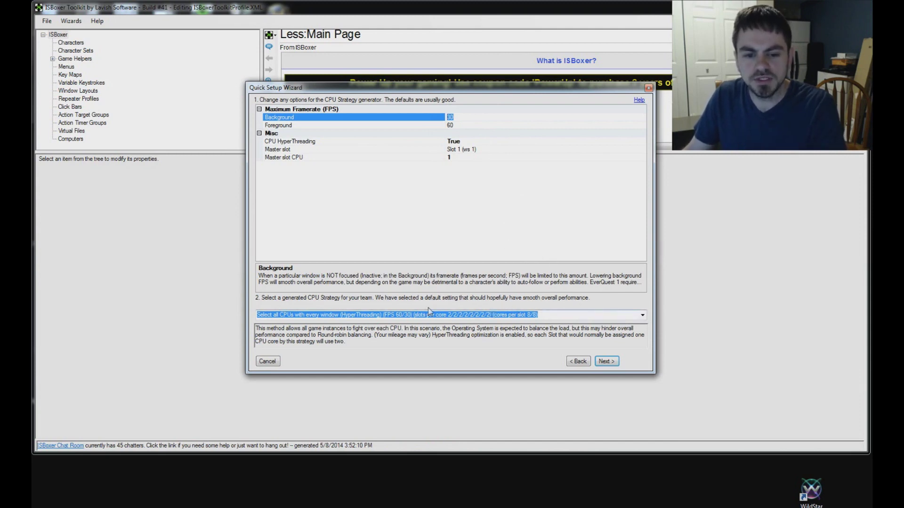
left_click(642, 315)
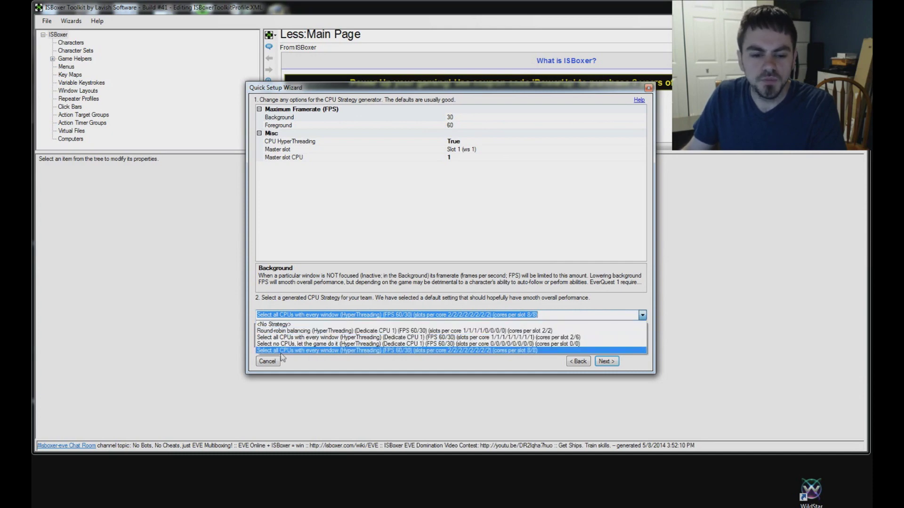
left_click(339, 351)
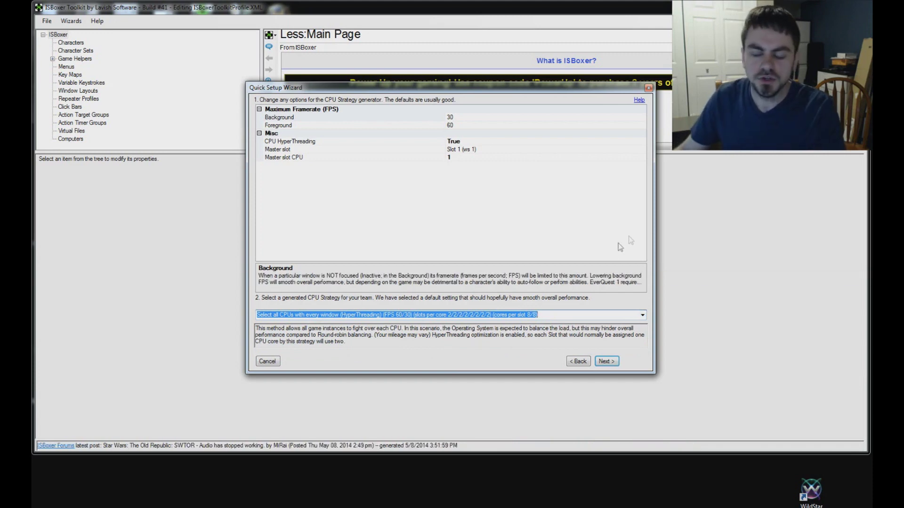
left_click(607, 361)
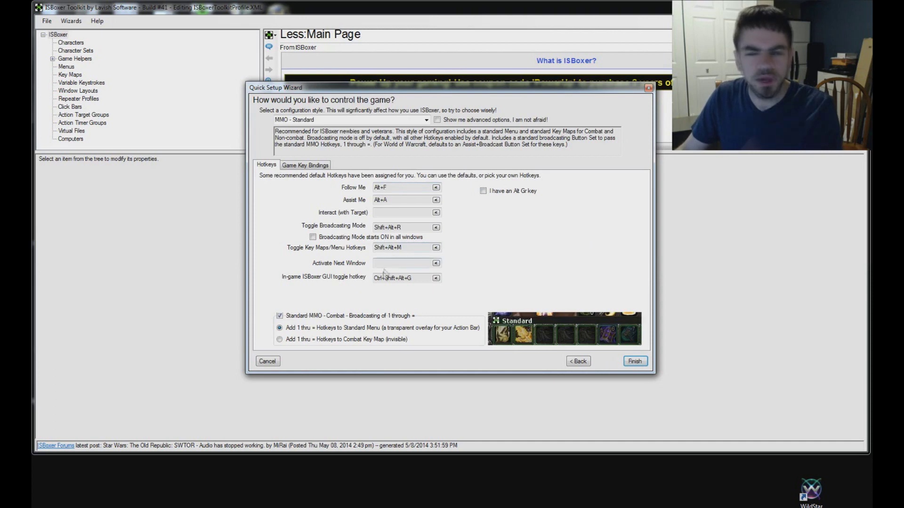
Step: Review the available configuration styles for controlling the game, keeping MMO - Standard
left_click(337, 119)
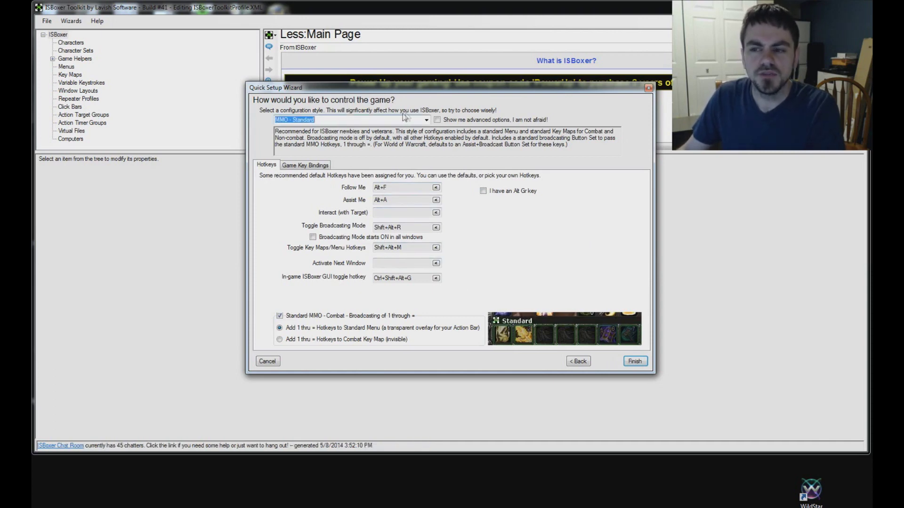
left_click(426, 120)
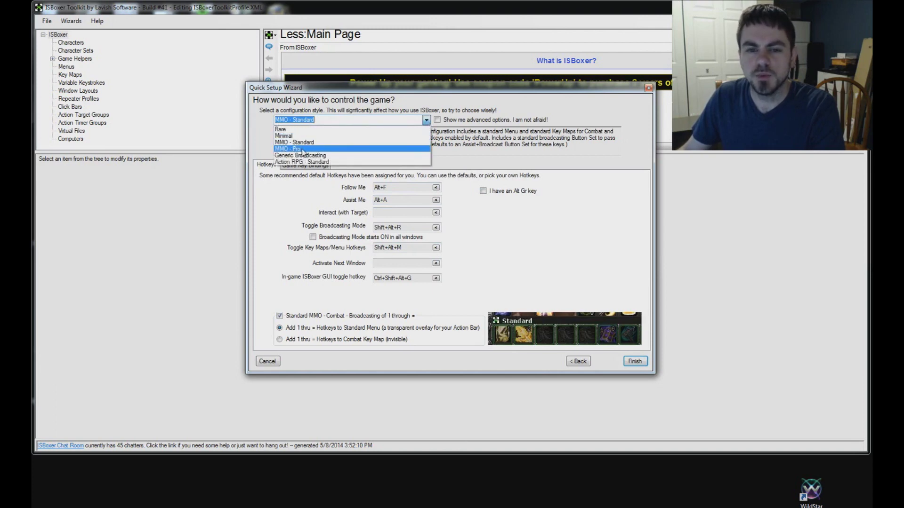
left_click(426, 119)
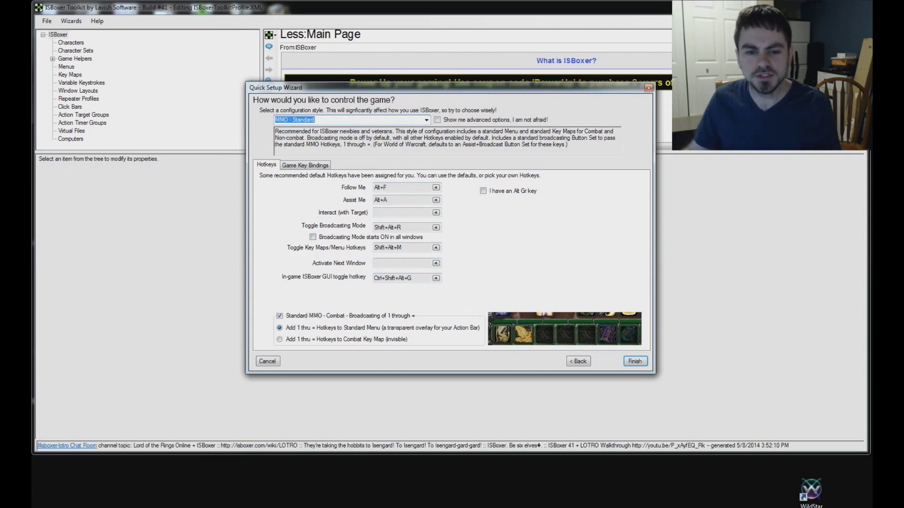
Step: Set the Interact with Target game key binding to F
left_click(305, 166)
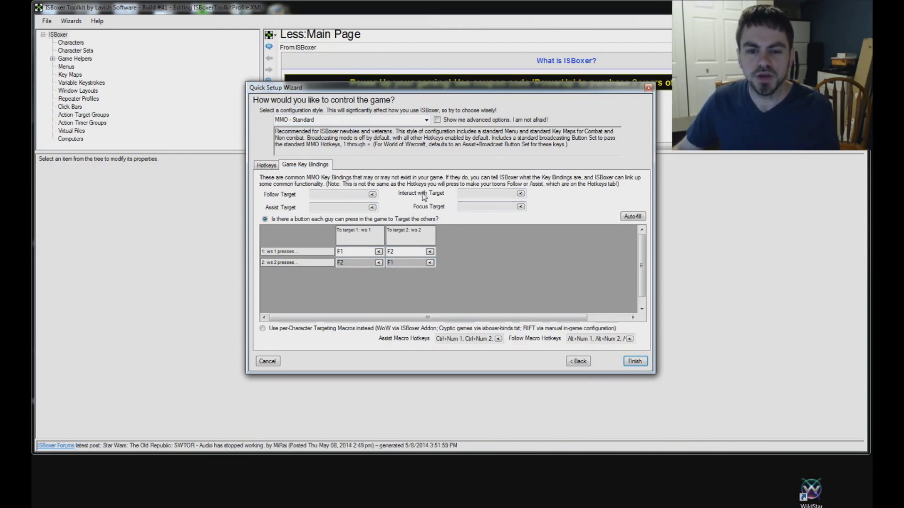
left_click(520, 206)
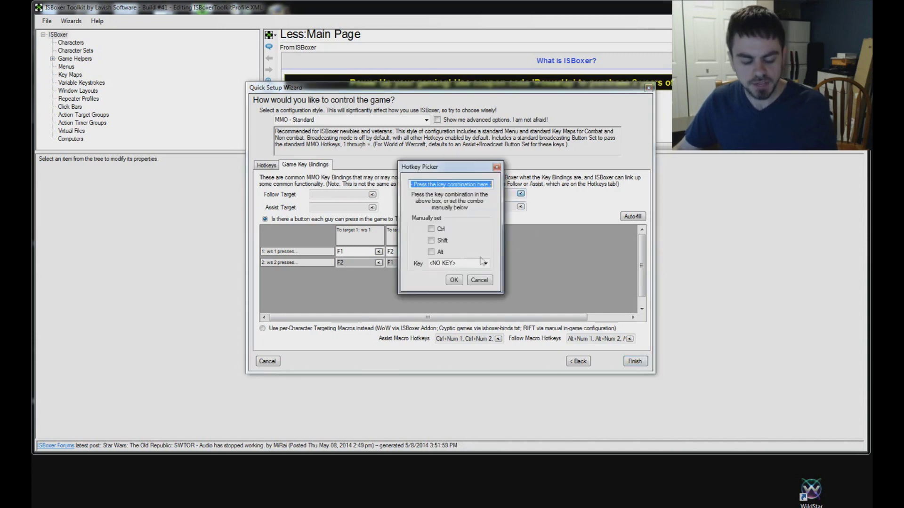
left_click(454, 281)
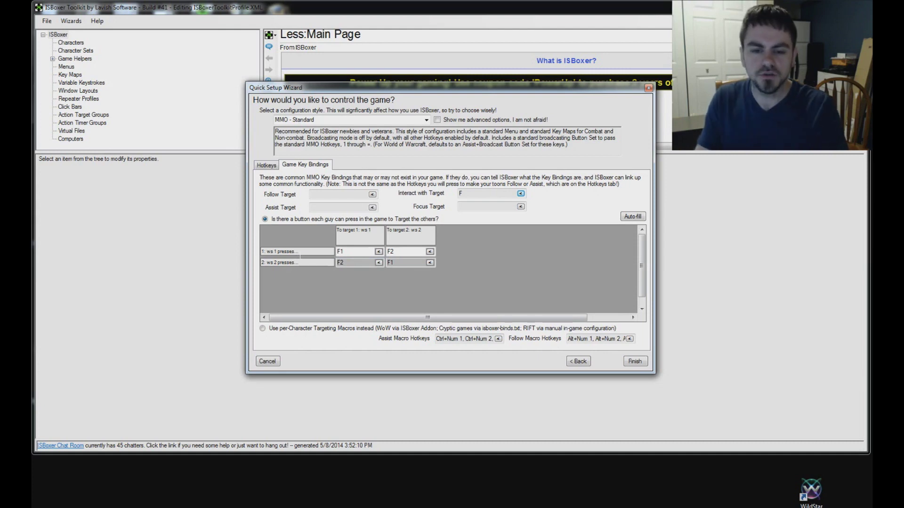
left_click(311, 194)
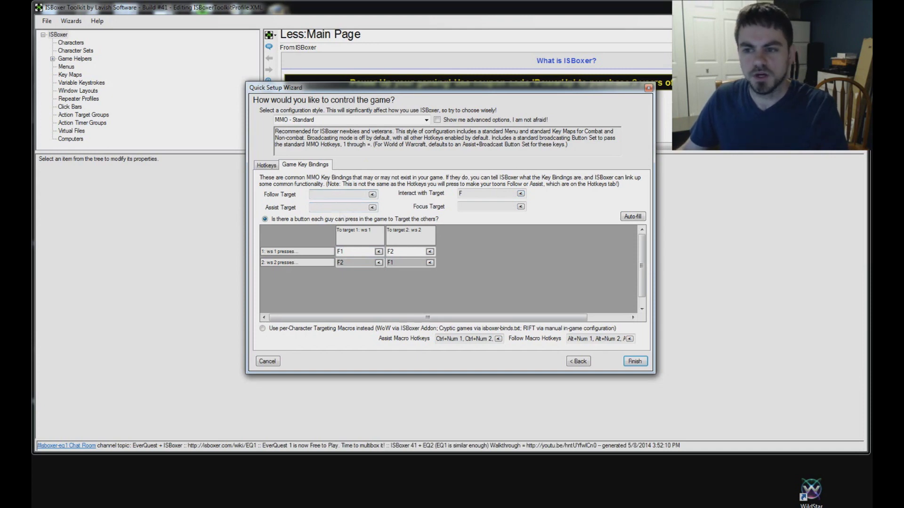
Step: Review the wizard's Follow Me and Assist Me hotkeys and set the Interact (with Target) hotkey to Alt+J
left_click(260, 167)
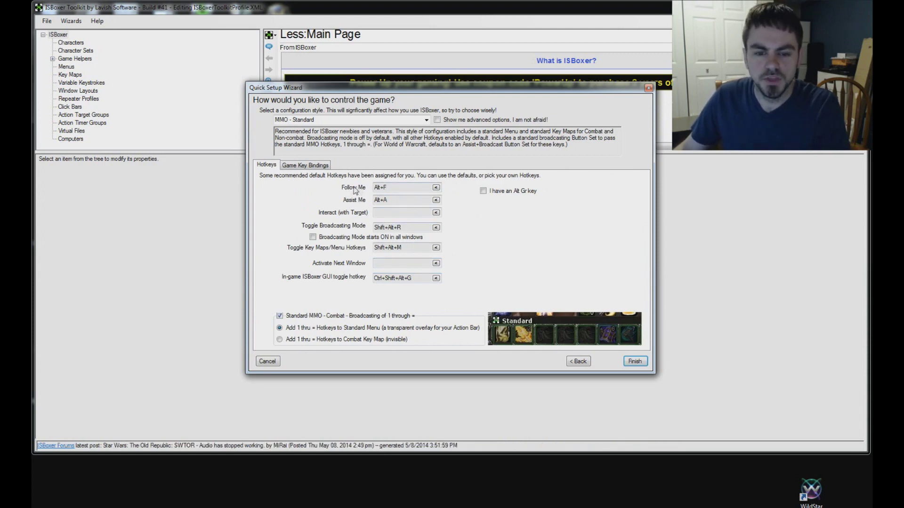
left_click_drag(391, 188, 354, 186)
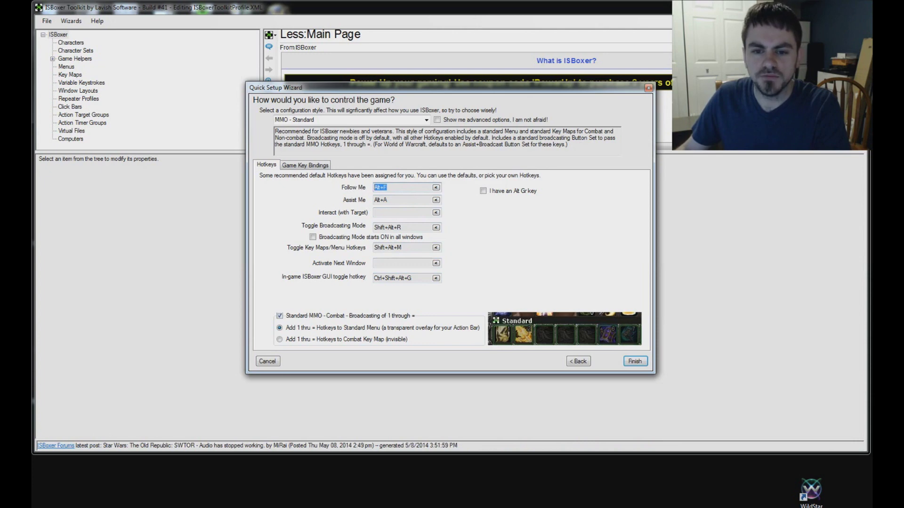
left_click(387, 200)
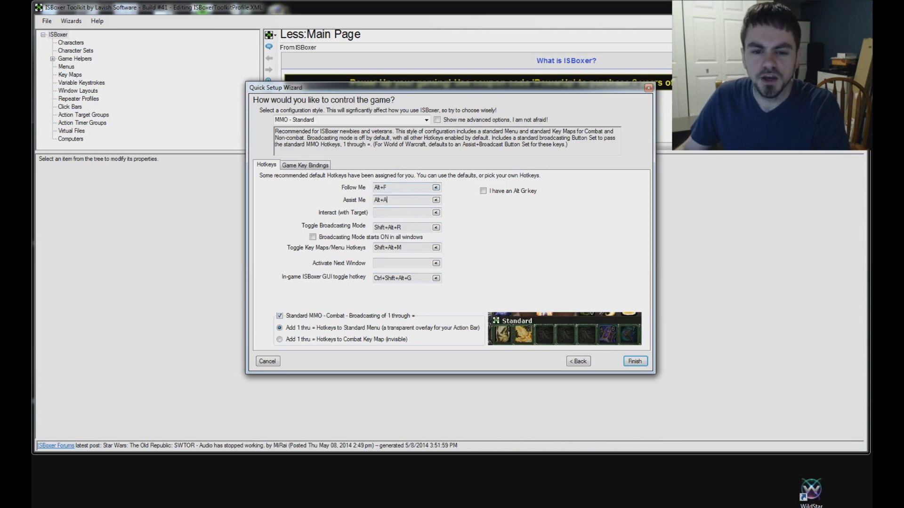
left_click(388, 211)
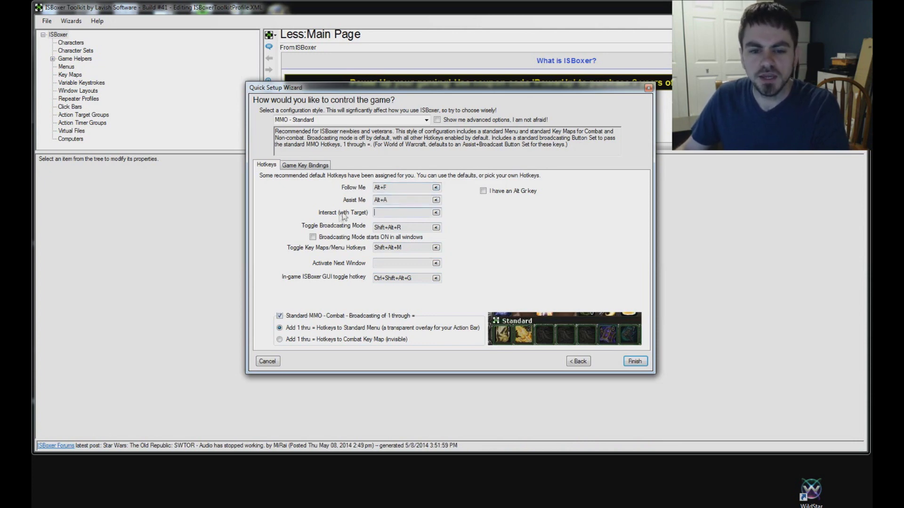
left_click(435, 213)
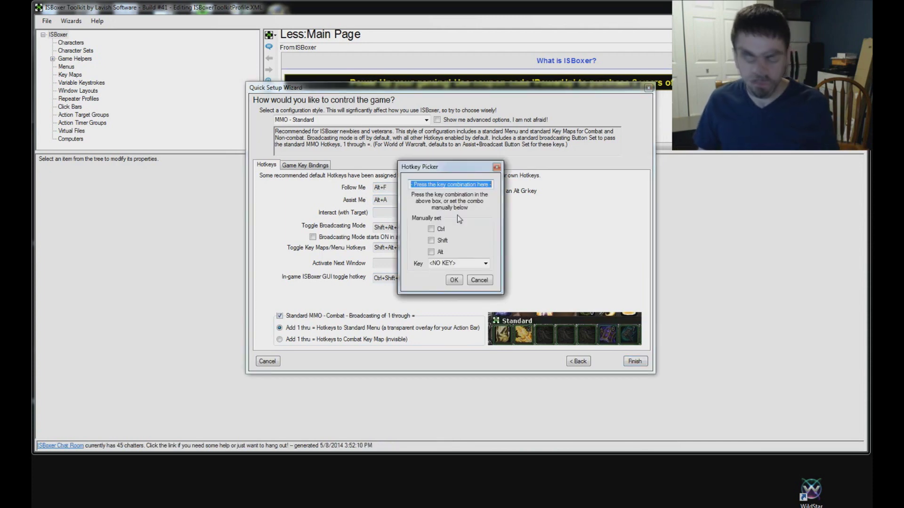
key("alt+j")
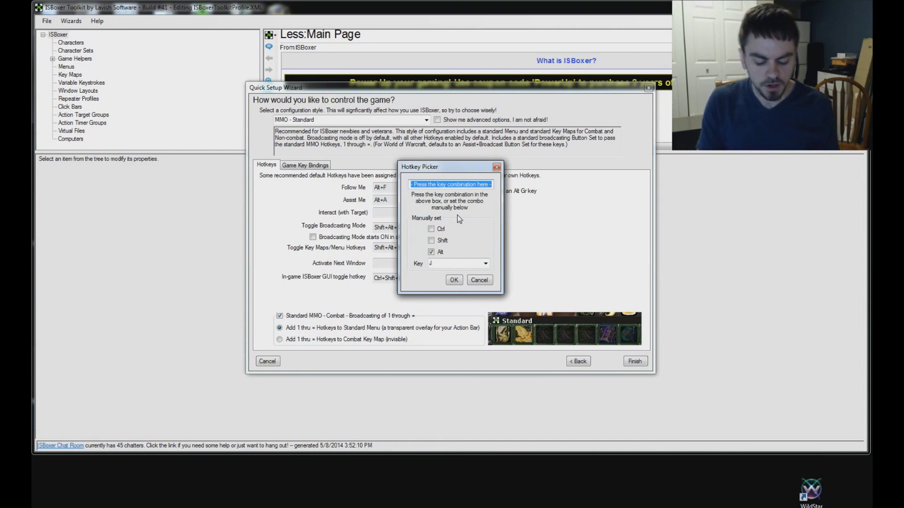
left_click(453, 281)
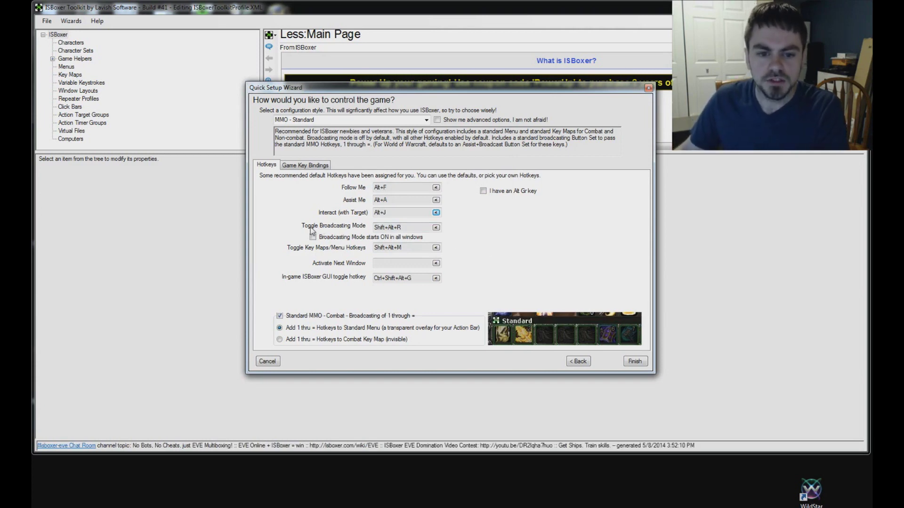
Step: Review the broadcasting, key map and next-window hotkeys, leaving the Alt Gr key option off
left_click(402, 227)
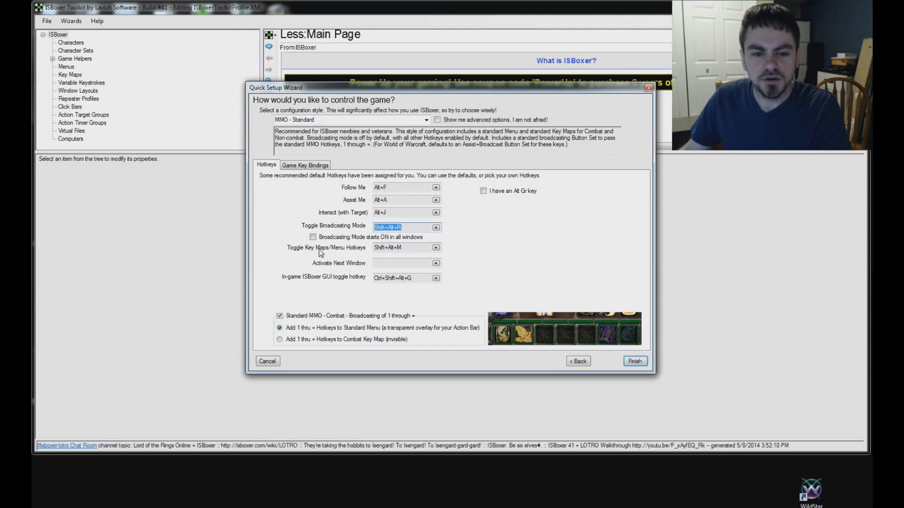
left_click(384, 248)
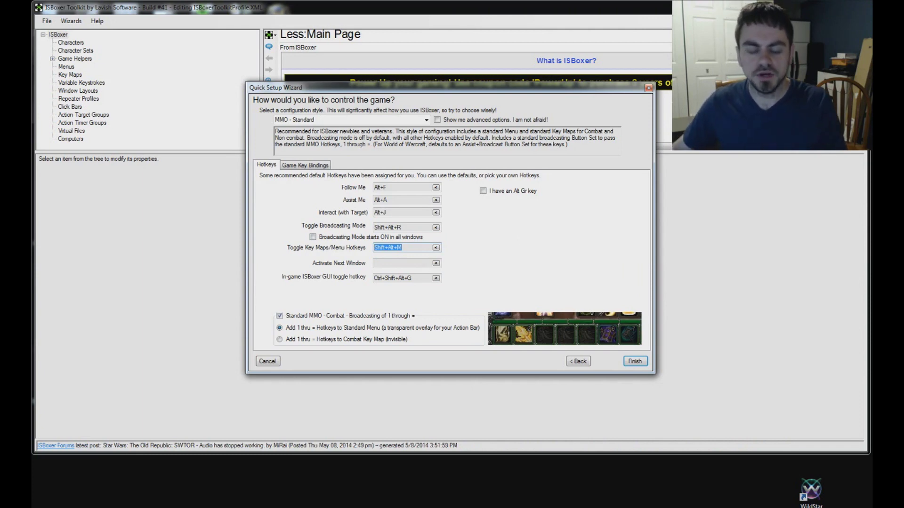
left_click_drag(403, 248, 367, 242)
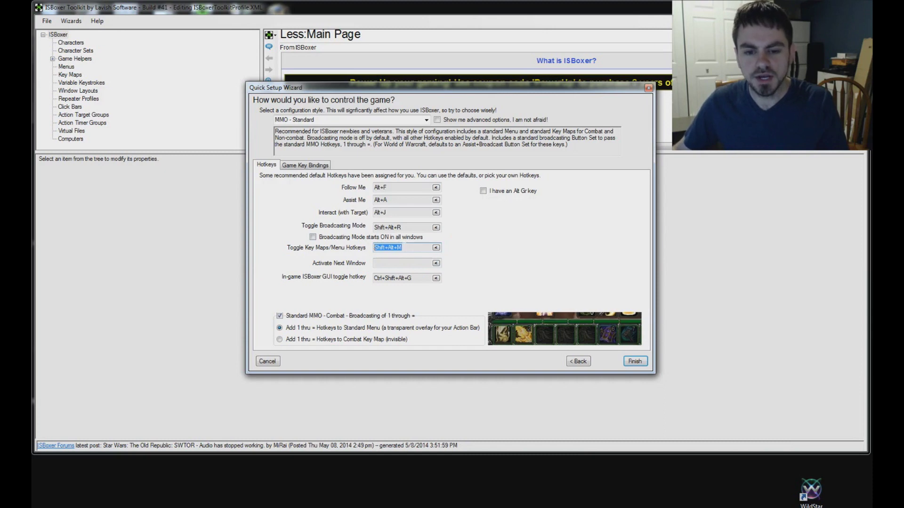
left_click(386, 263)
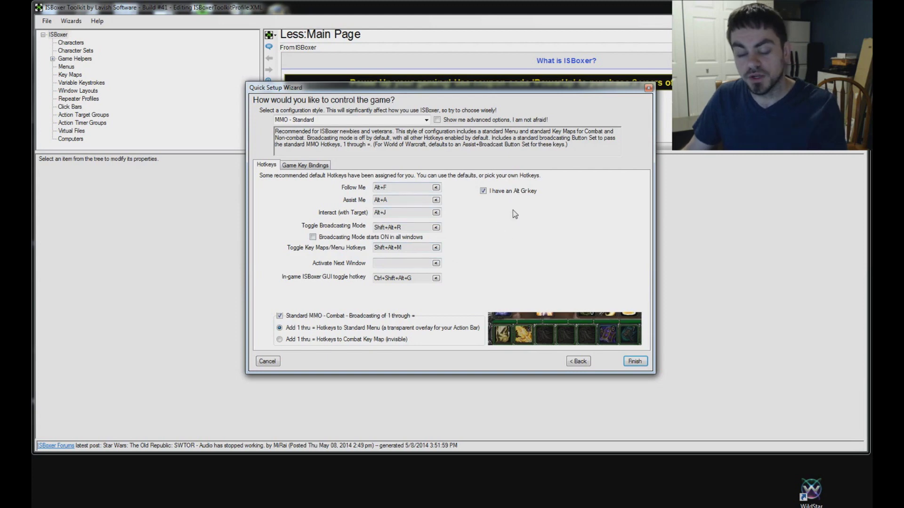
left_click(484, 191)
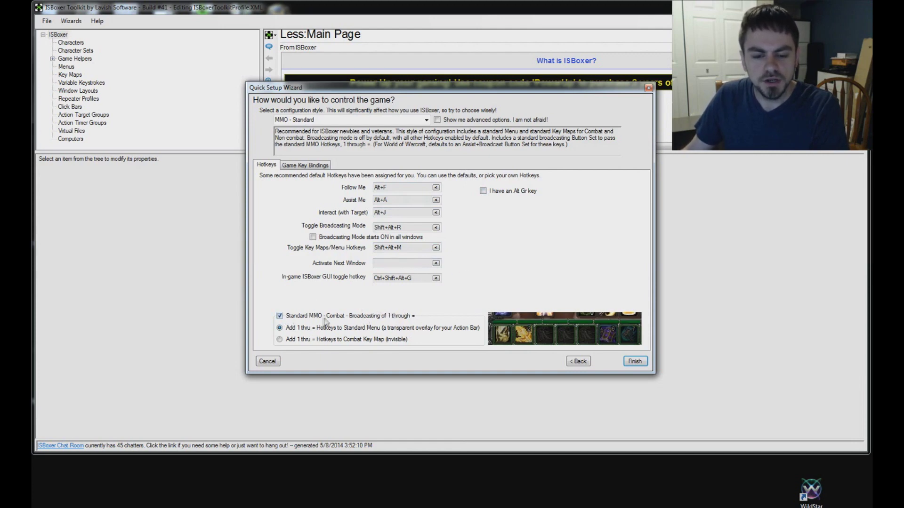
Step: Keep Standard MMO combat broadcasting of 1 through = enabled on the Standard Menu and finish the Quick Setup Wizard
left_click(280, 316)
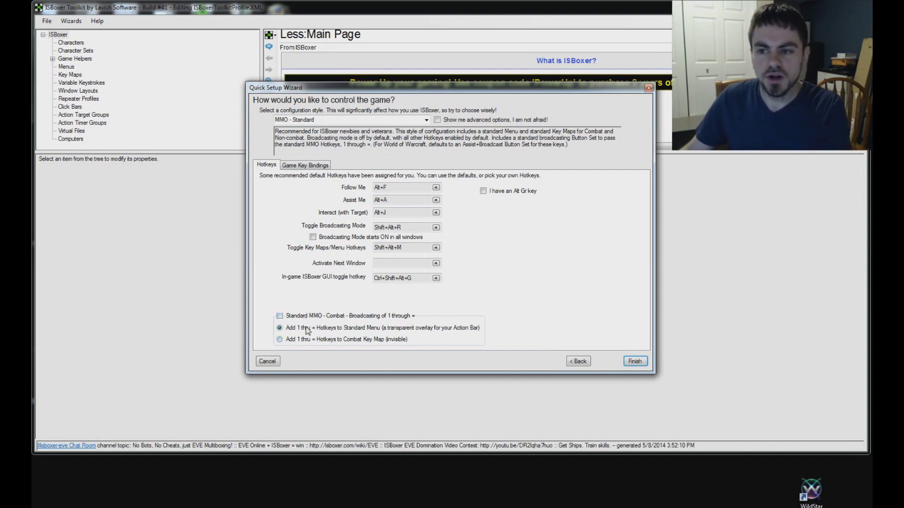
left_click(280, 318)
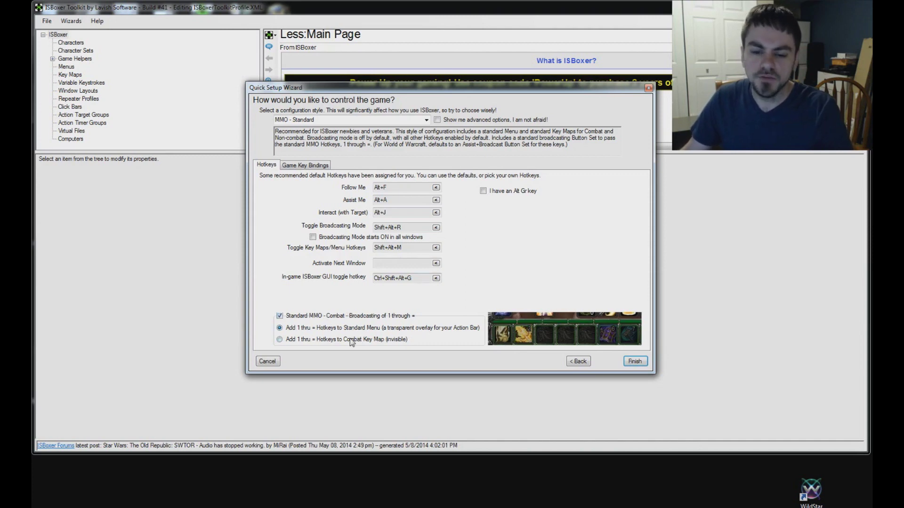
left_click(302, 342)
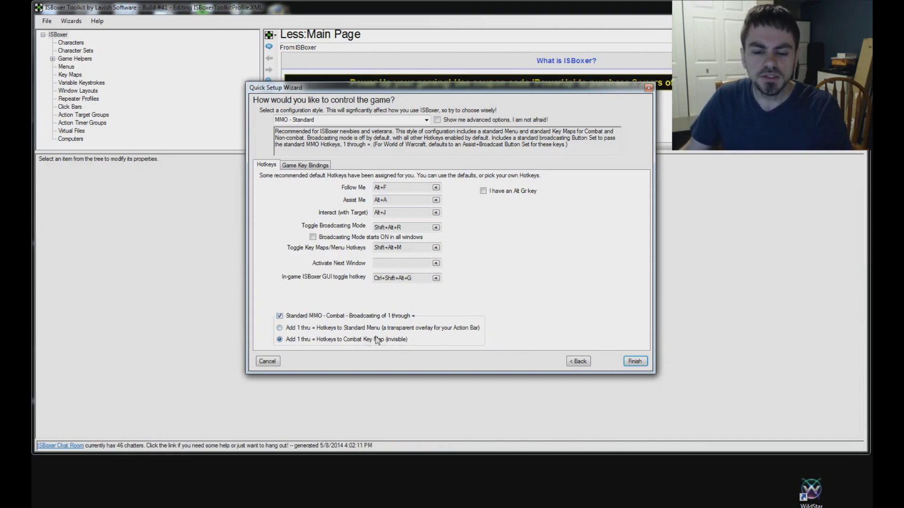
left_click(280, 328)
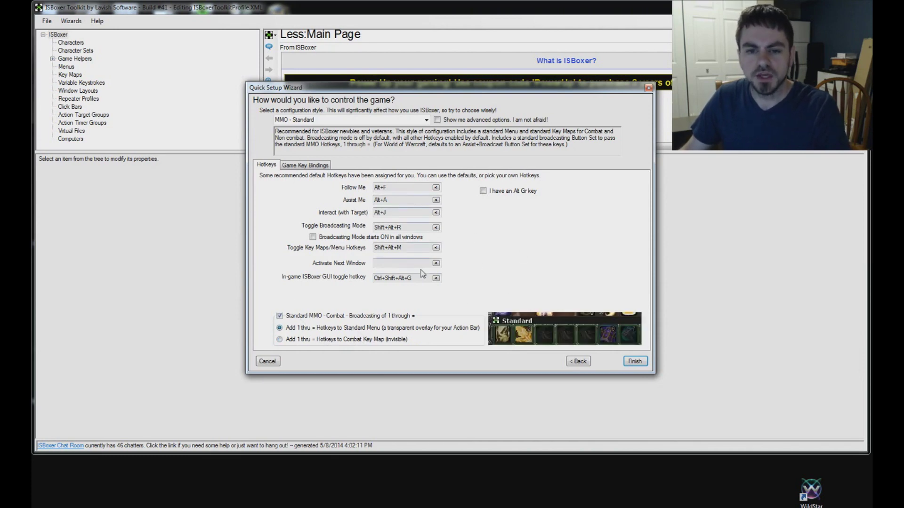
left_click(636, 362)
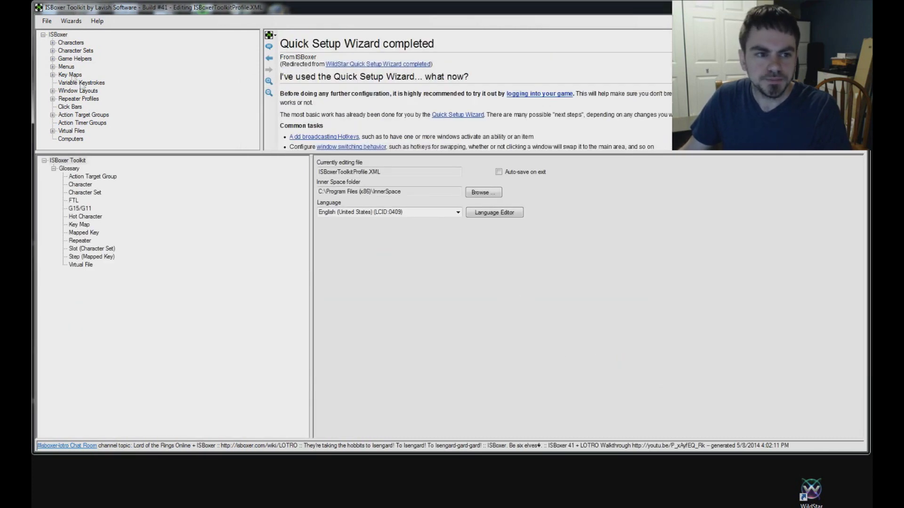
Step: Enable muting of background game window audio and un-muting of foreground audio for the ws duo character set
double_click(76, 50)
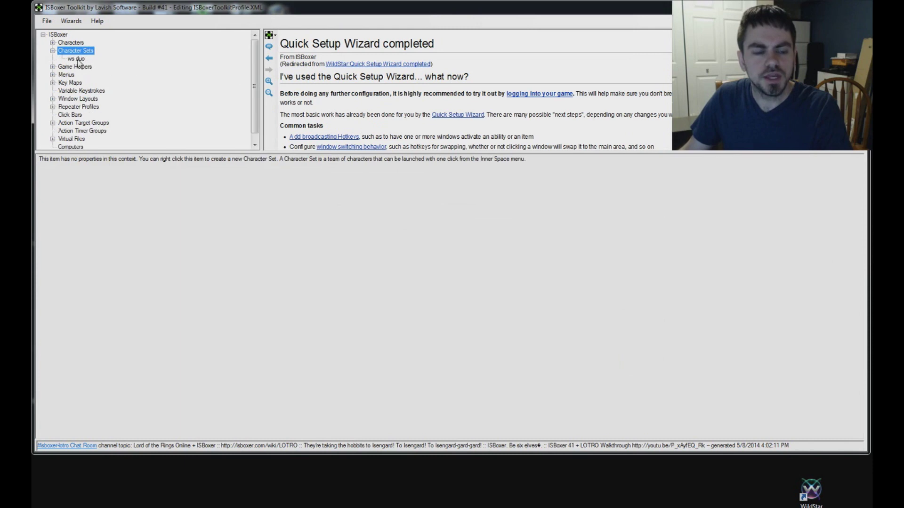
left_click(77, 58)
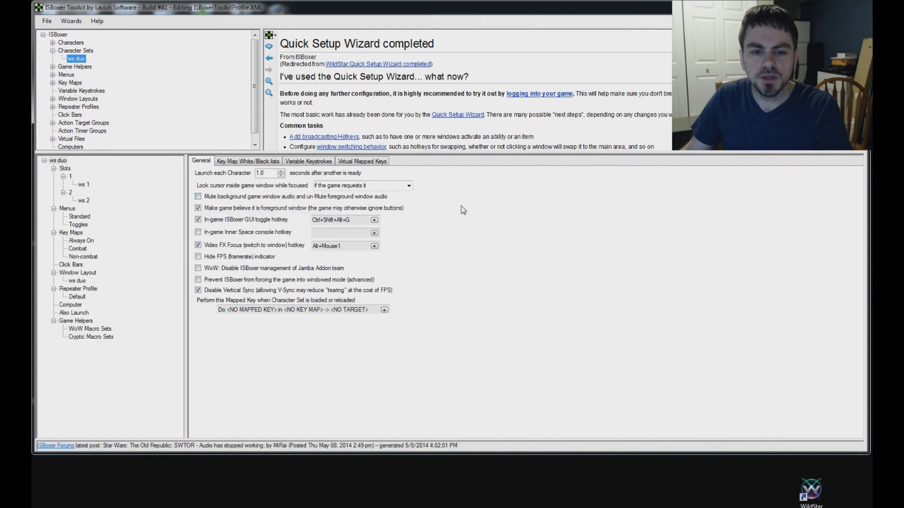
left_click(204, 196)
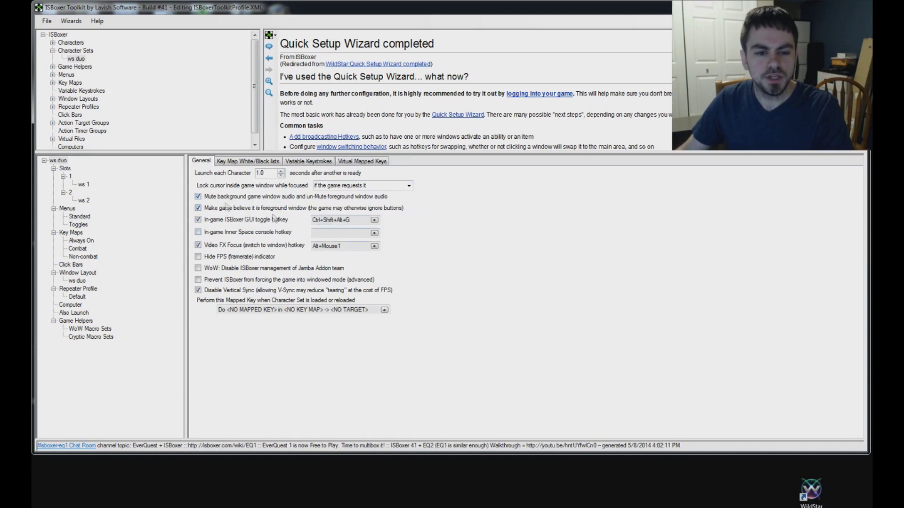
left_click(121, 120)
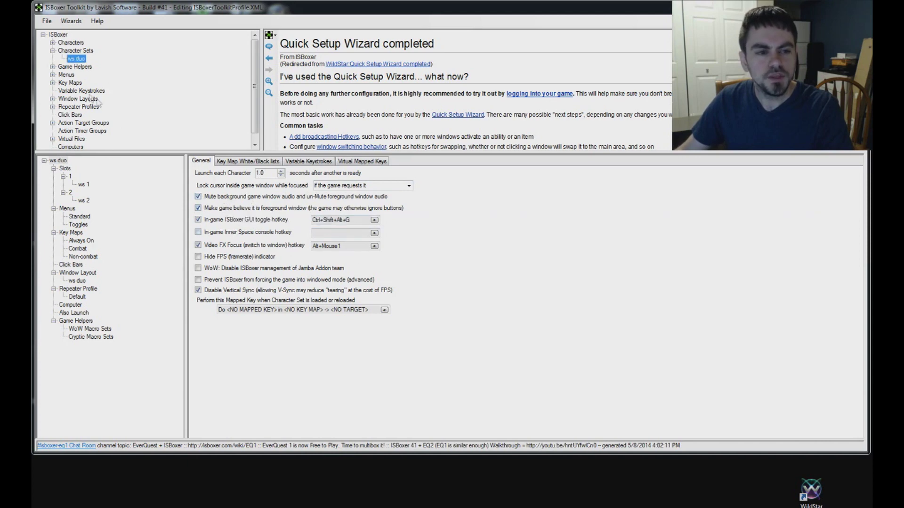
Step: Set the Standard menu template to 8 buttons in a 1x8 grid
left_click(52, 75)
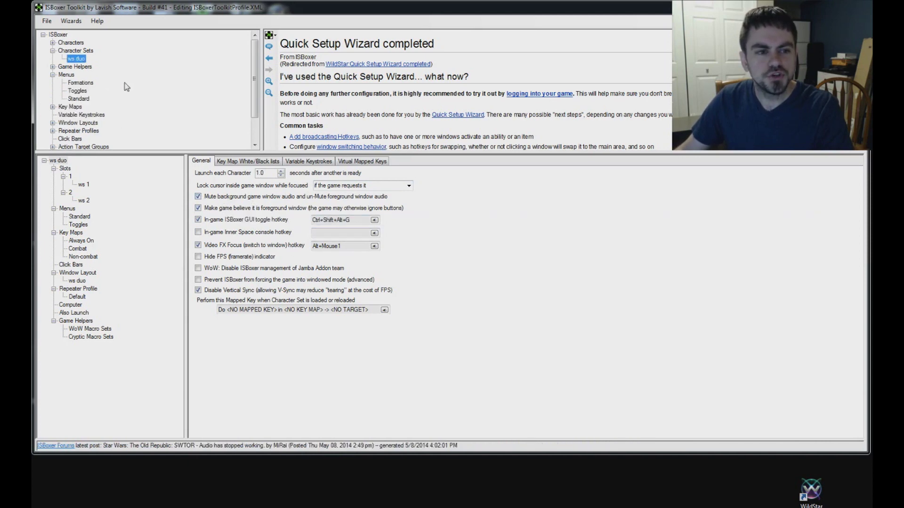
left_click(64, 76)
left_click(84, 99)
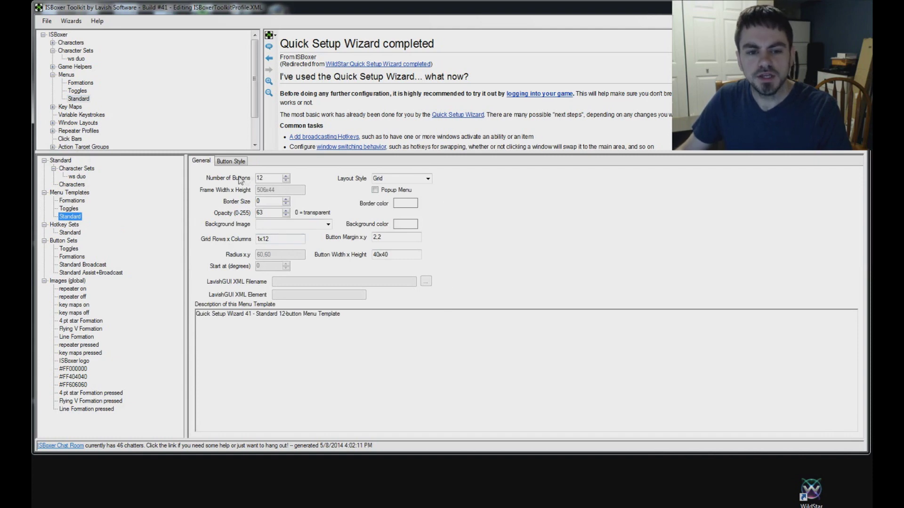
key("Tab")
type("8")
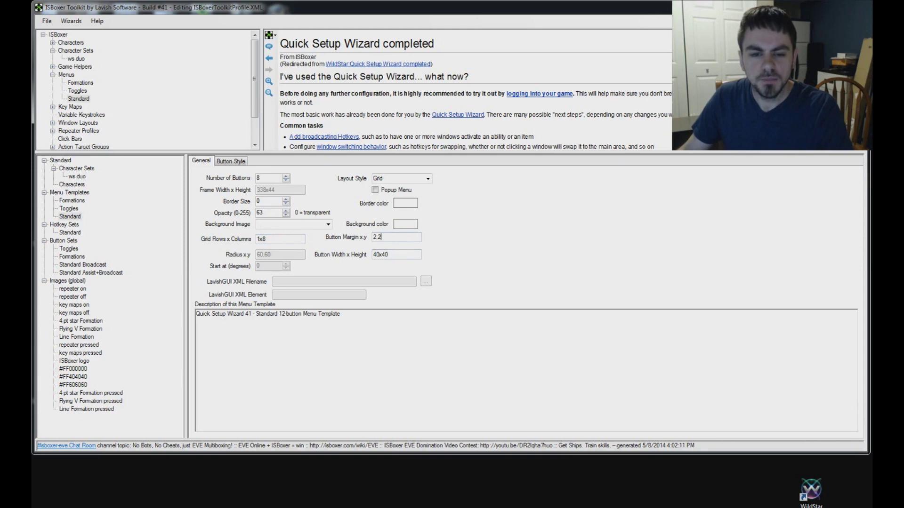
Step: Set the Standard menu template's button margin to 3,3 and its button width and height to 51x51
left_click(388, 254)
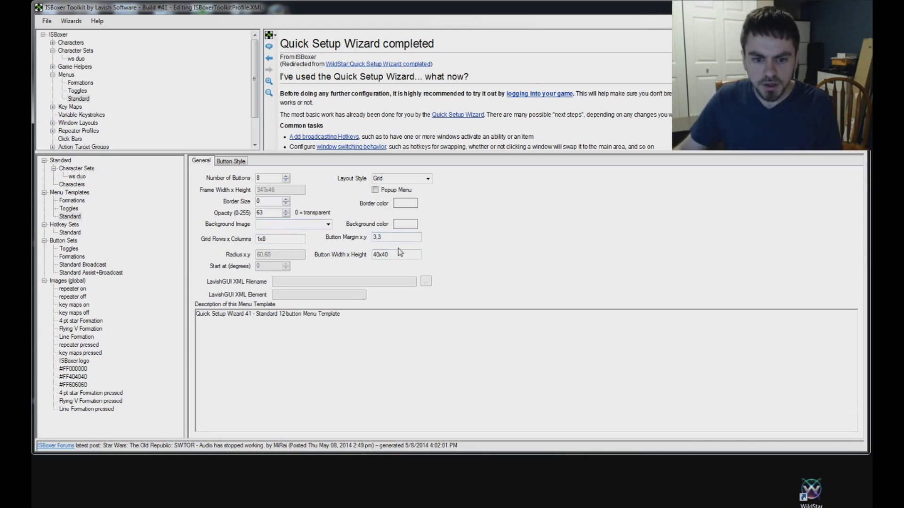
type("51x51")
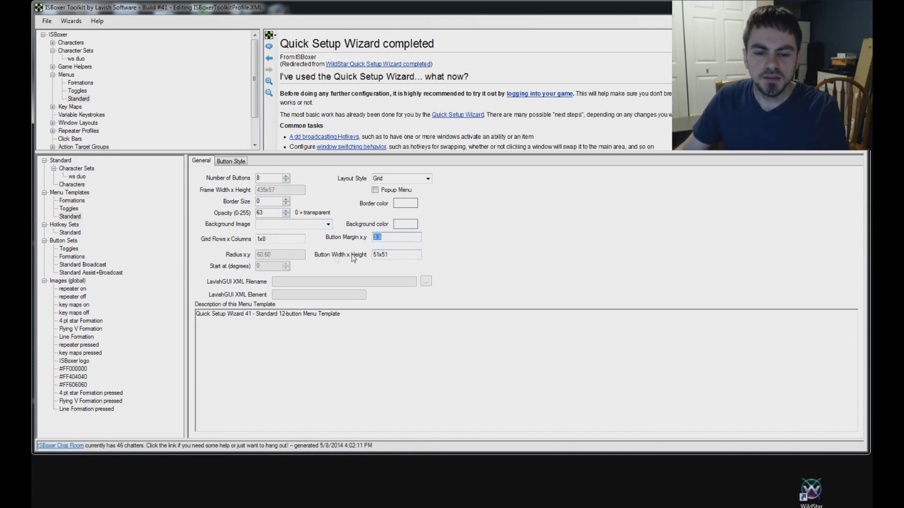
key("Tab")
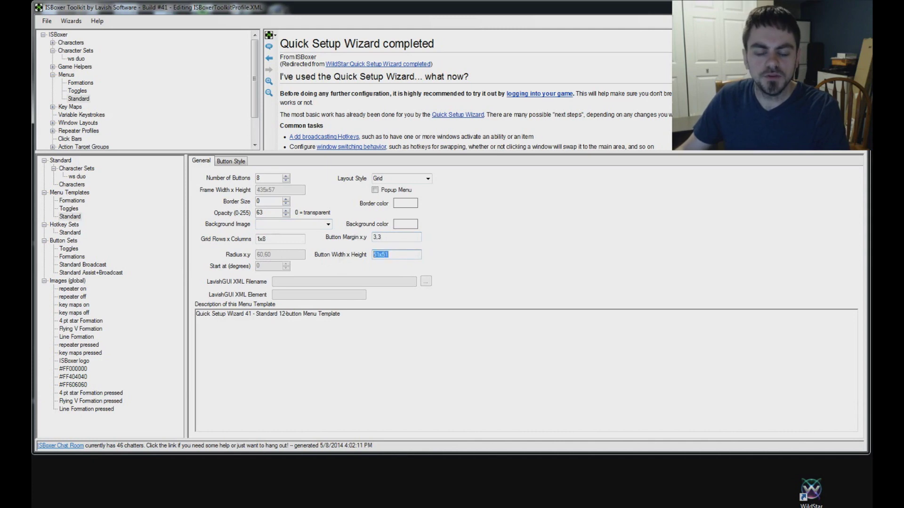
left_click(400, 227)
left_click(466, 269)
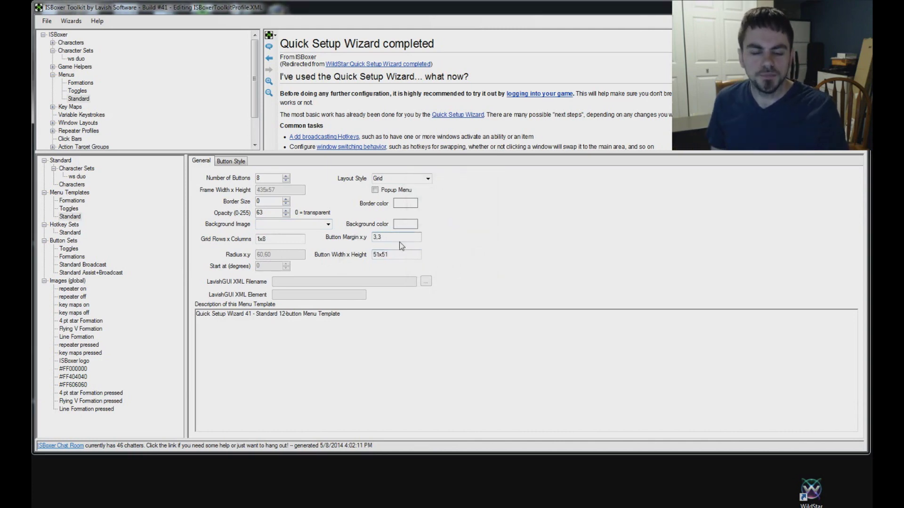
left_click(400, 241)
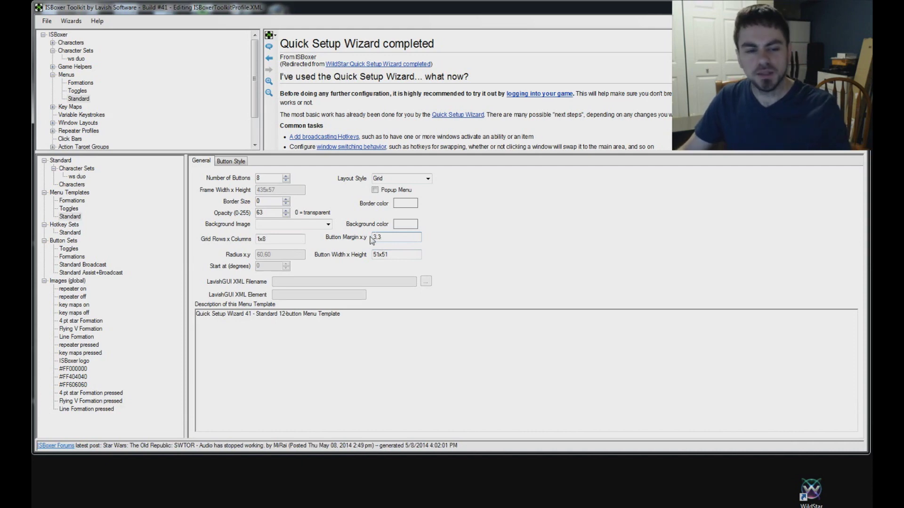
Step: Save the toolkit profile and export the entire configuration to Inner Space
mouse_move(254, 81)
left_mouse_down()
mouse_move(256, 99)
mouse_move(253, 78)
left_mouse_up()
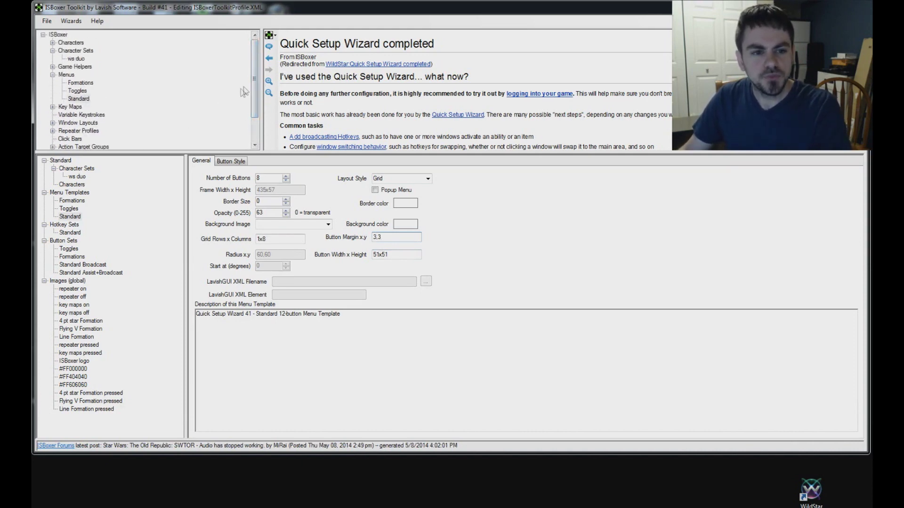
left_click(46, 22)
left_click(63, 56)
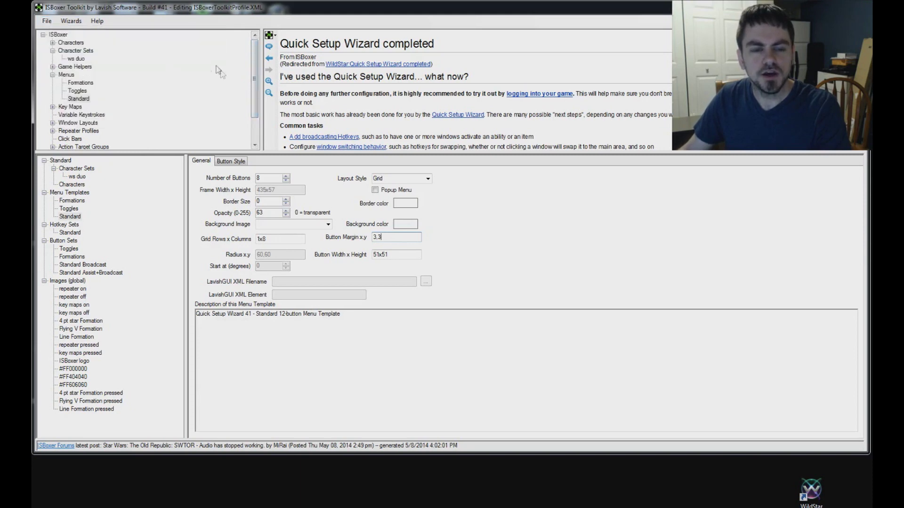
left_click(47, 21)
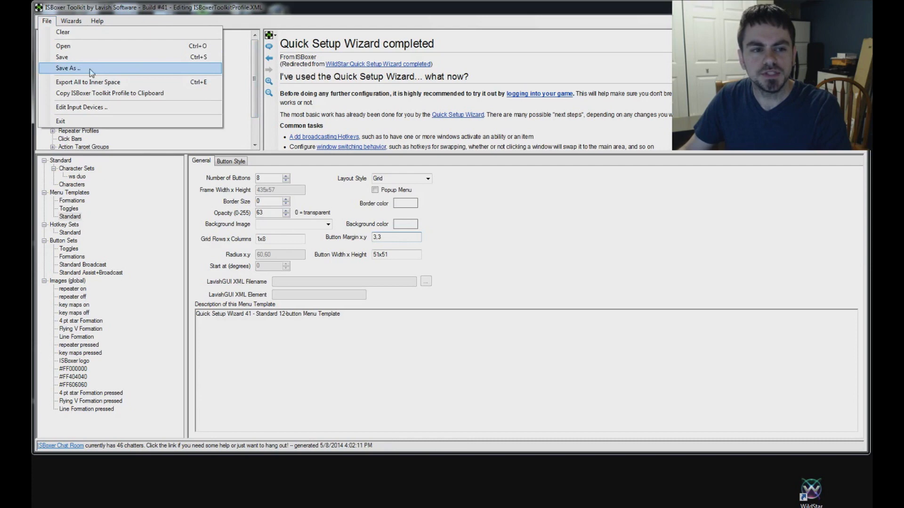
left_click(218, 10)
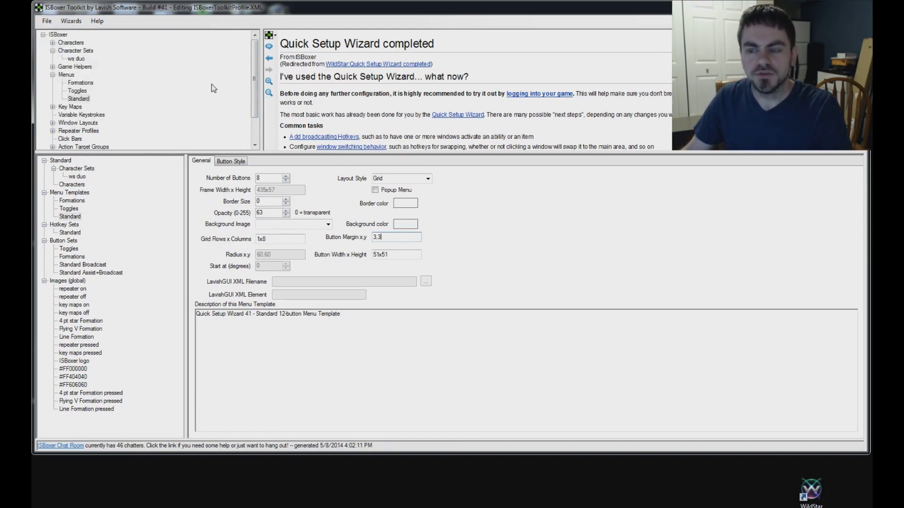
left_click(47, 21)
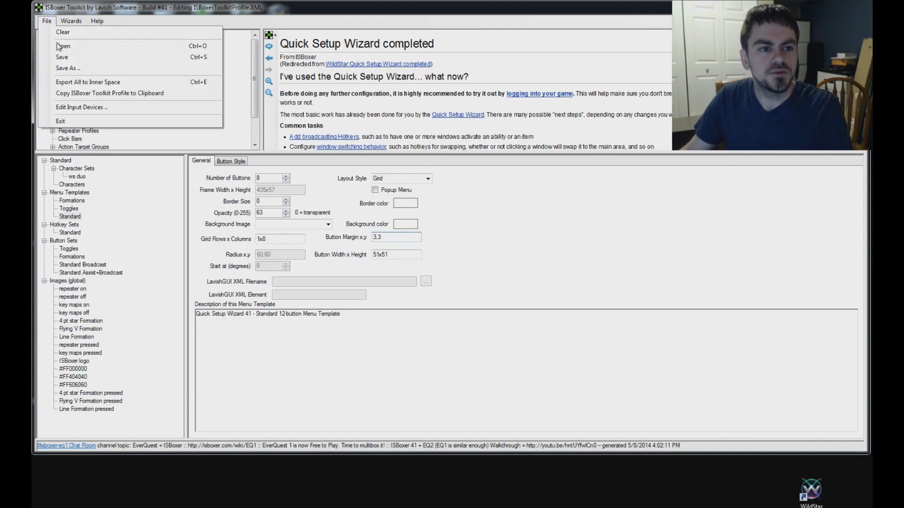
left_click(99, 83)
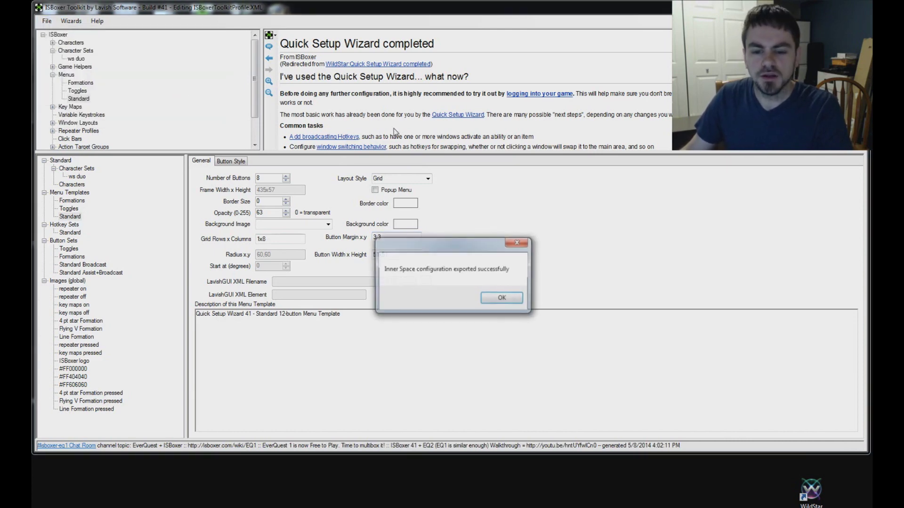
Step: Launch the ws duo character set from Inner Space and start a WildStar client for each of its two characters
left_click(500, 297)
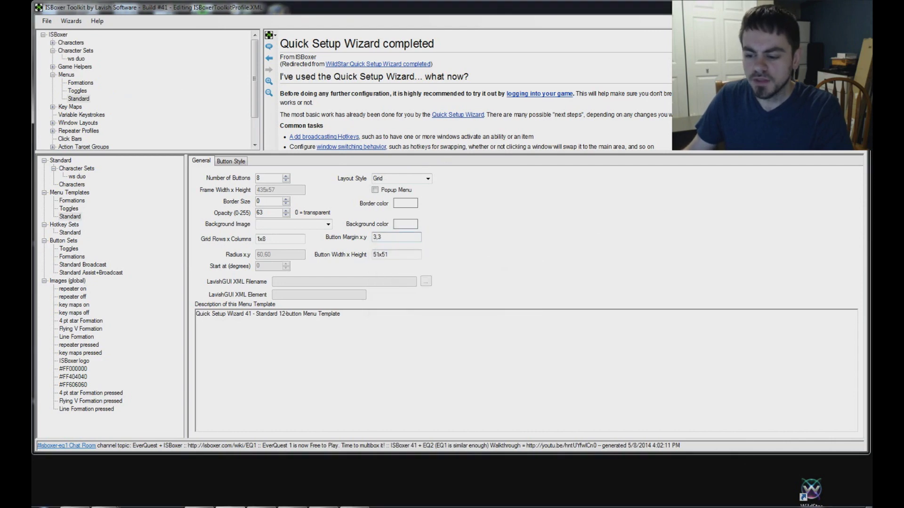
right_click(678, 507)
mouse_move(703, 433)
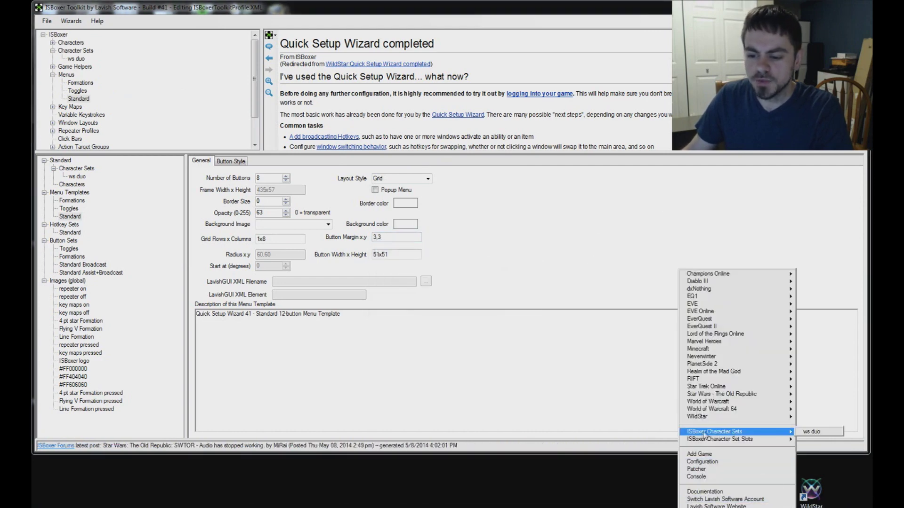
left_click(818, 434)
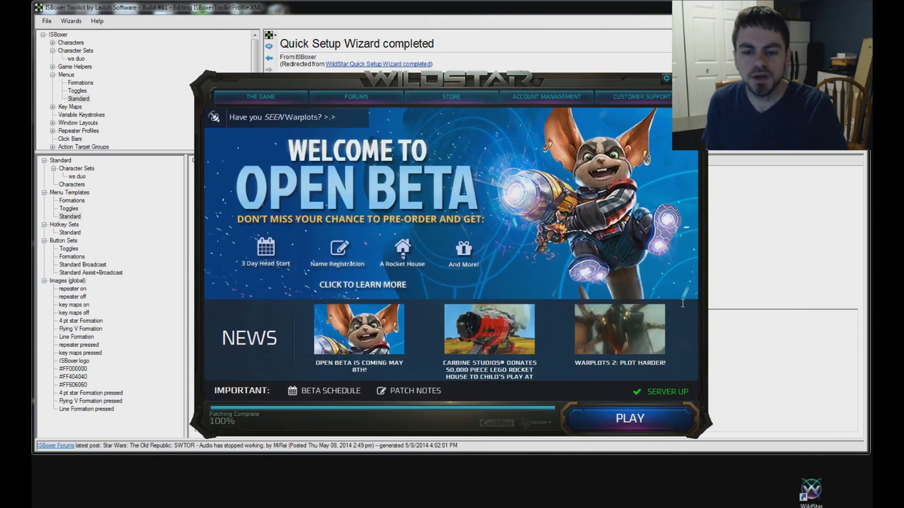
left_click(631, 426)
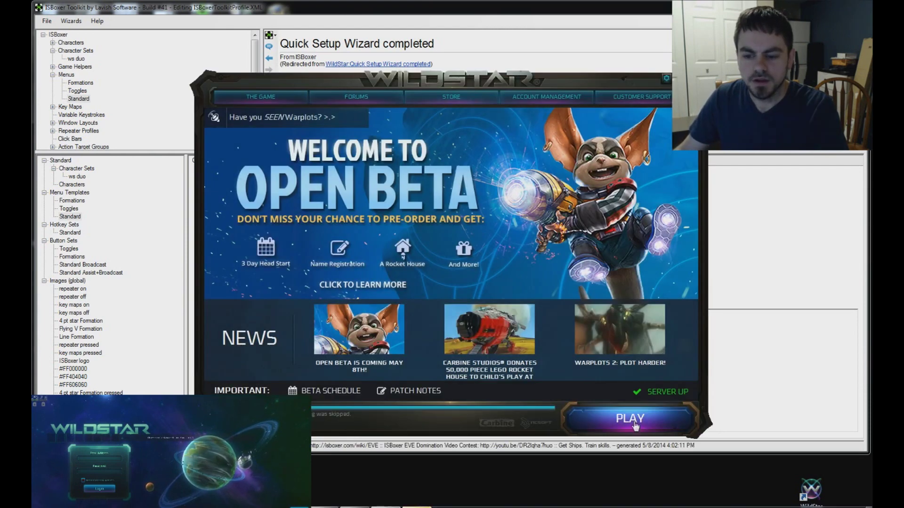
left_click(633, 425)
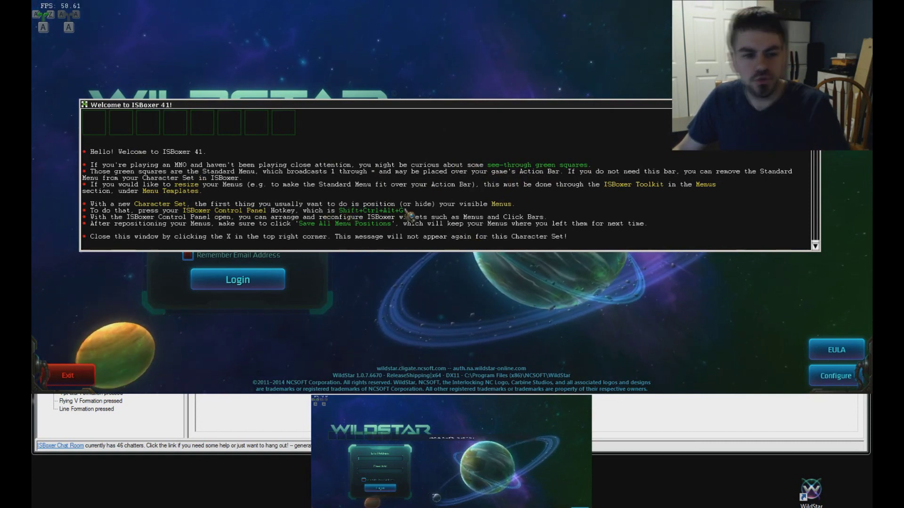
Step: Use the ISBoxer Control Panel to move the Standard menu to the lower area beside WildStar's Configure button, and dismiss the welcome message
key("ctrl+alt+shift+g")
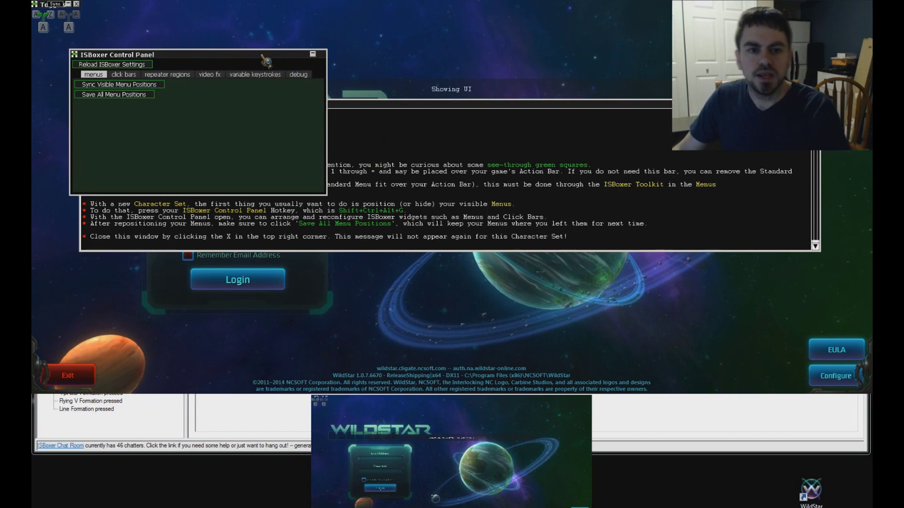
left_click_drag(261, 55, 552, 2)
left_click_drag(230, 112, 701, 321)
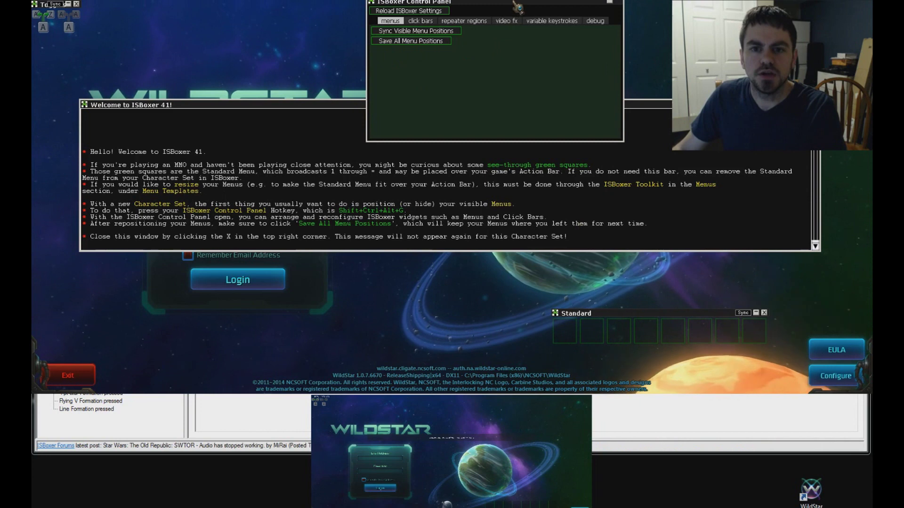
left_click_drag(518, 7, 525, 28)
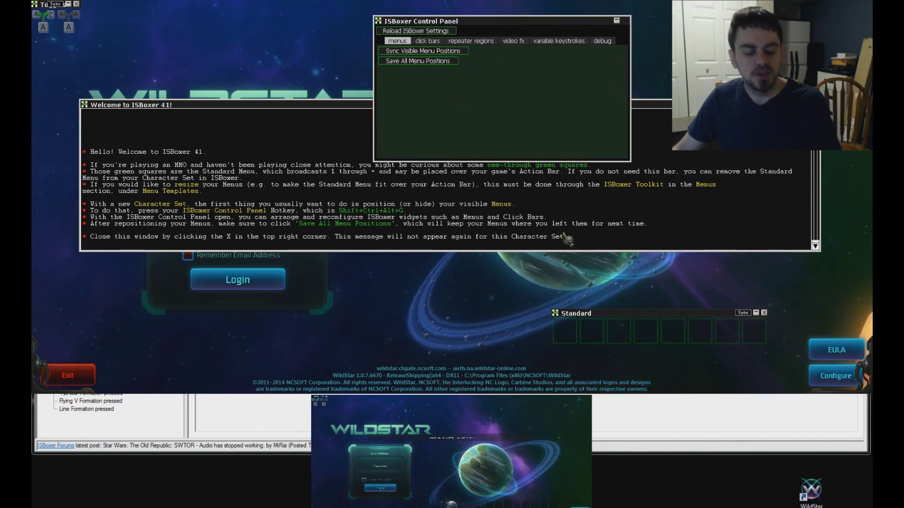
key("ctrl+shift+alt+g")
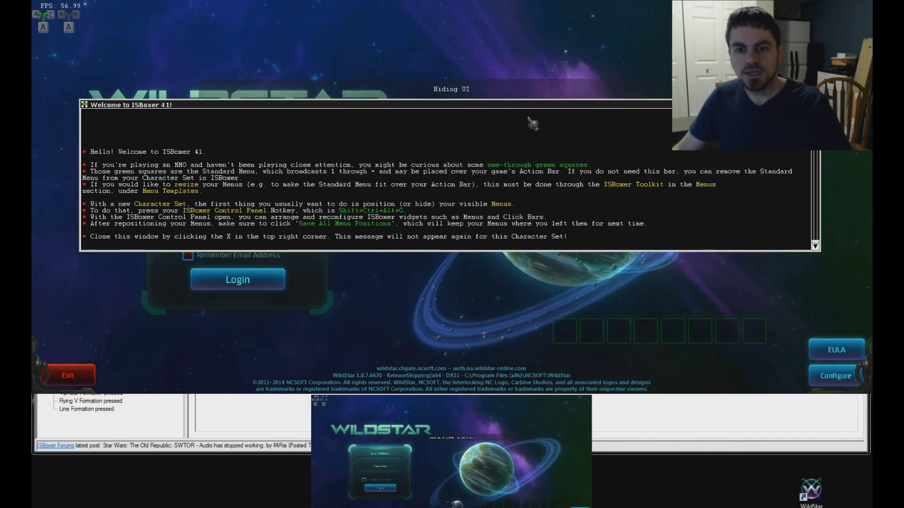
left_click_drag(521, 113, 489, 196)
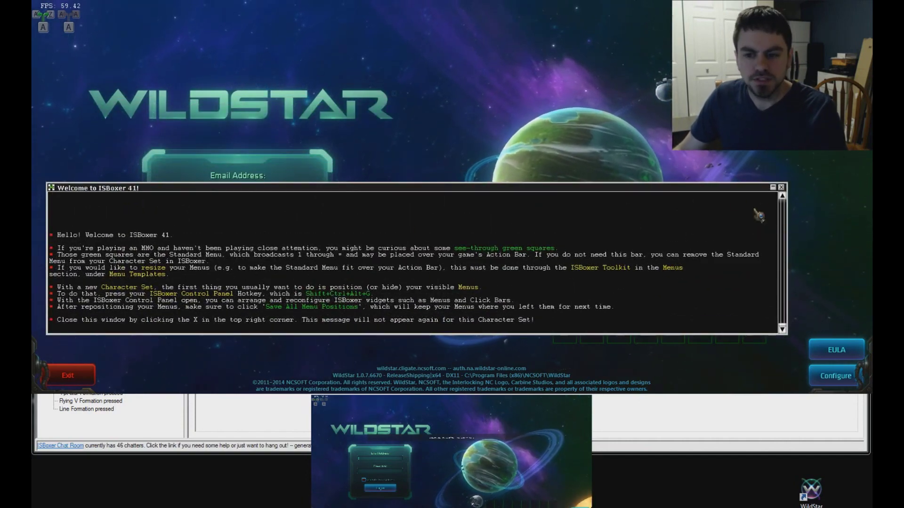
left_click(782, 188)
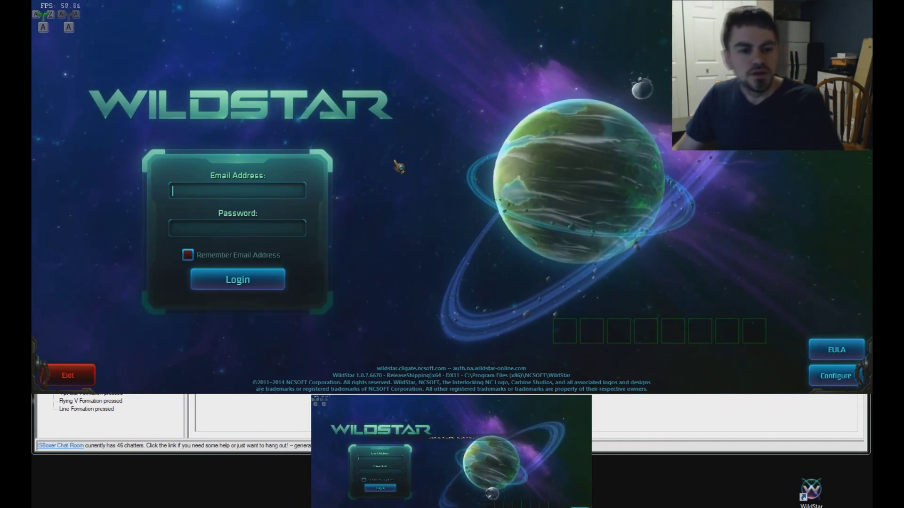
Step: Enable Remember Email Address in both clients with the help of broadcasting, and fill in each account's e-mail address
key("ctrl+alt+2")
left_click(188, 254)
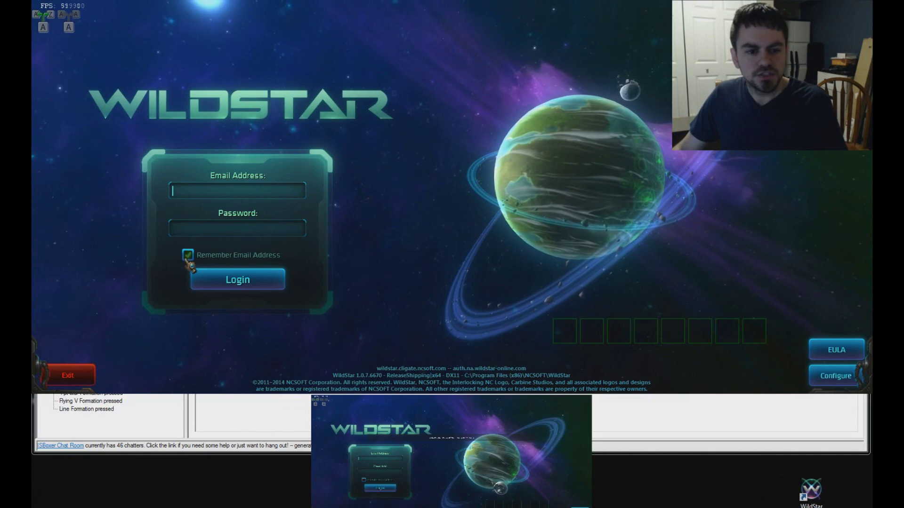
key("Scroll_Lock")
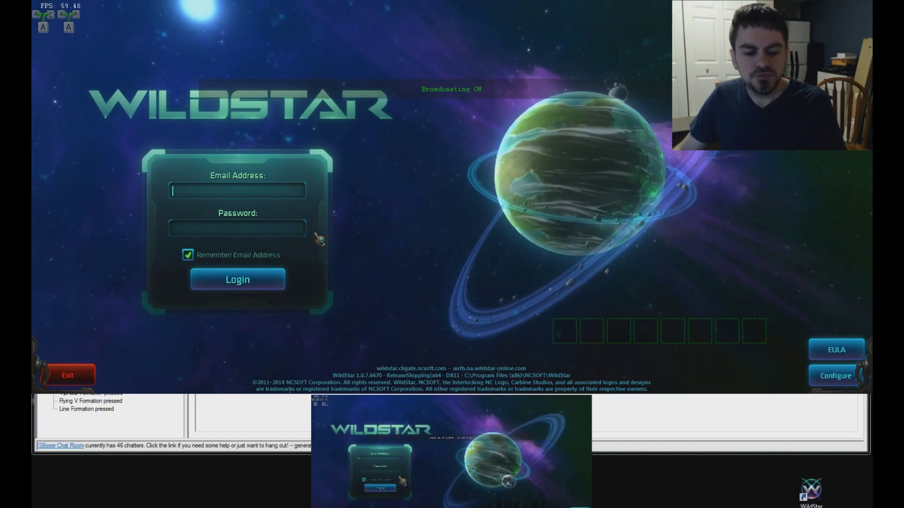
key("Scroll_Lock")
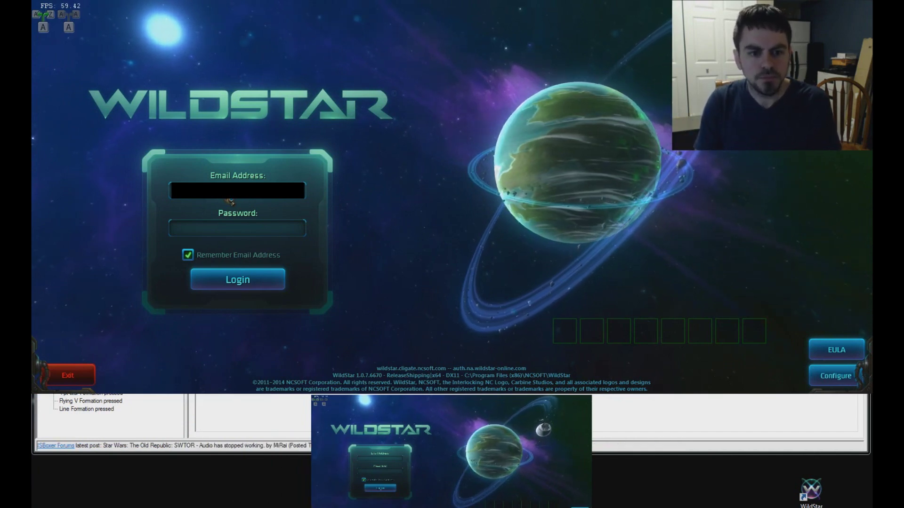
key("ctrl+alt+x")
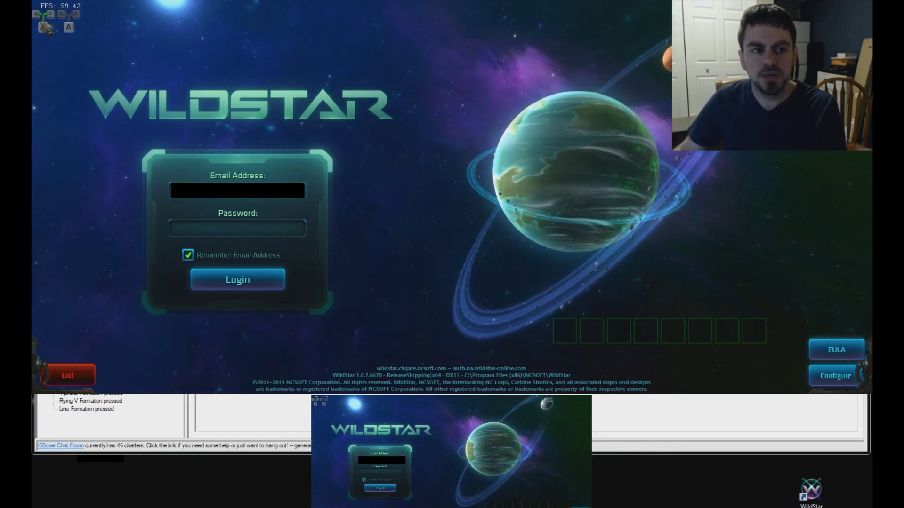
Step: With key maps off and broadcasting on, log both clients in using the account password and enter the game with the selected characters
left_click(44, 27)
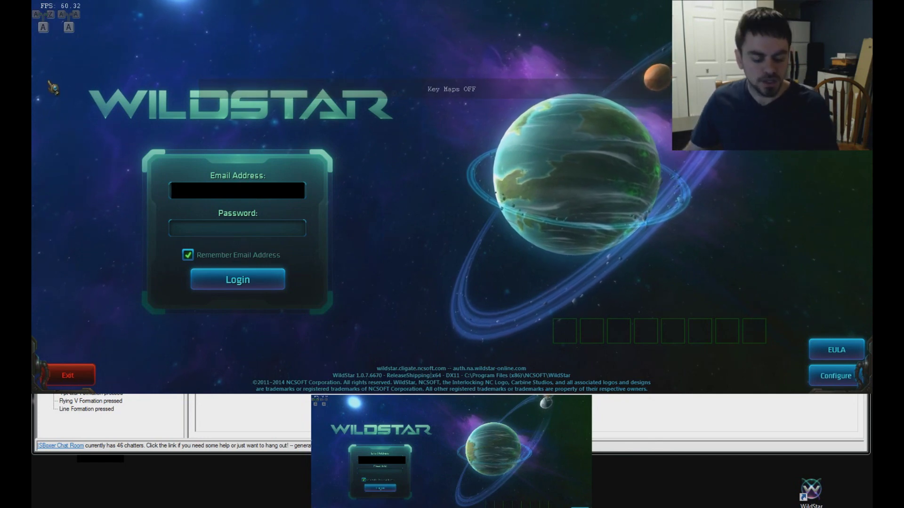
key("F12")
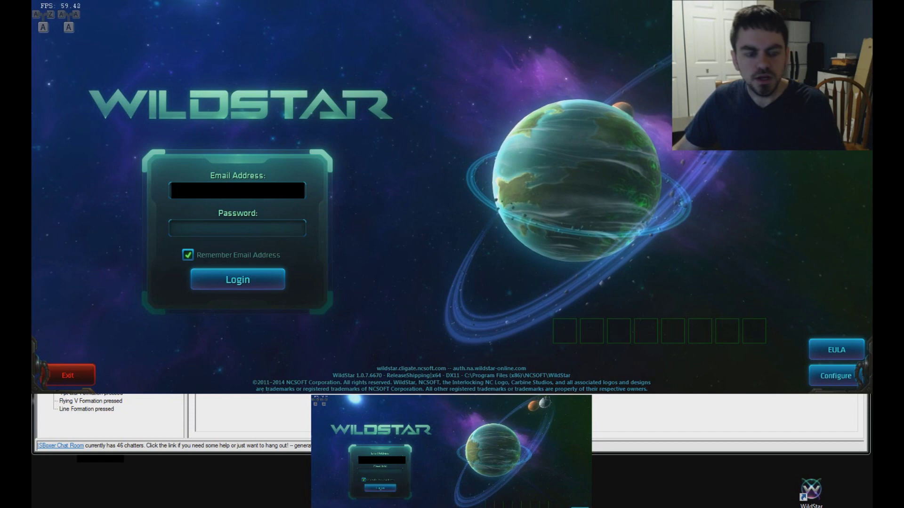
left_click(259, 237)
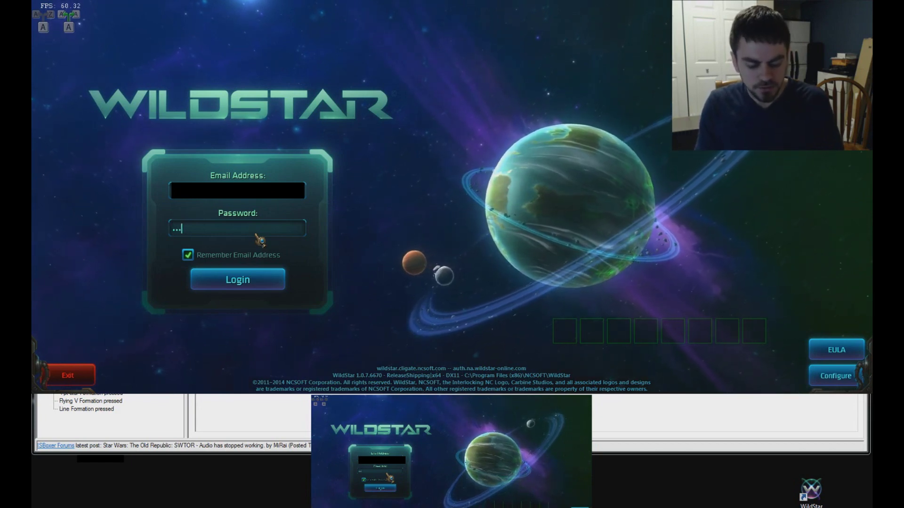
type("*******")
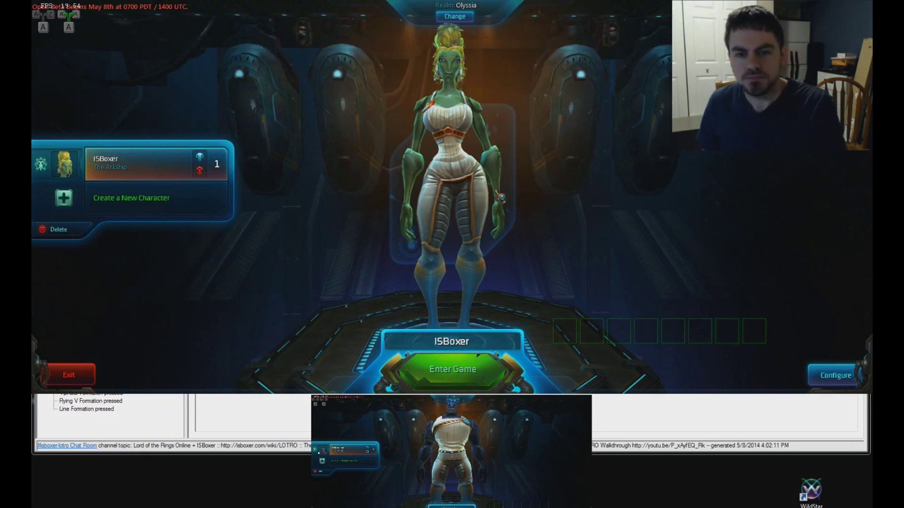
key("Return")
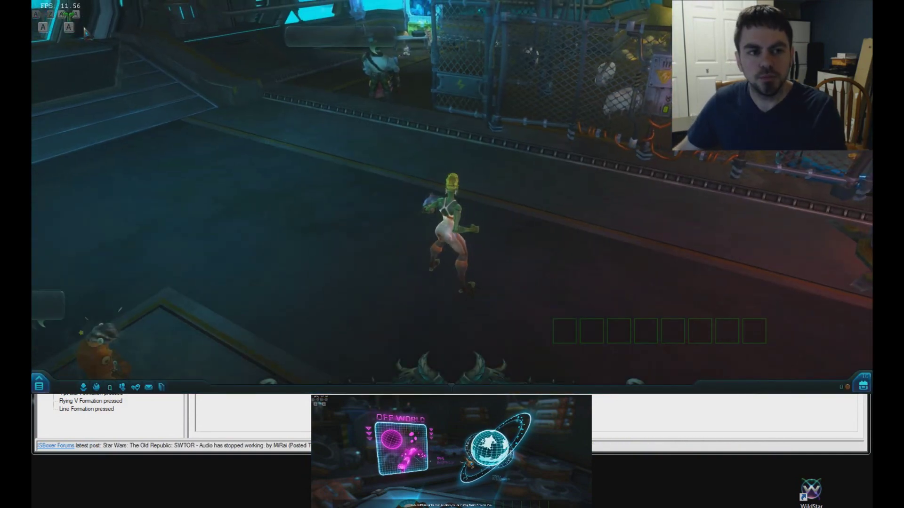
Step: Switch broadcasting off and key maps on, and move the Toggles menu to the upper middle of the game view
left_click(67, 24)
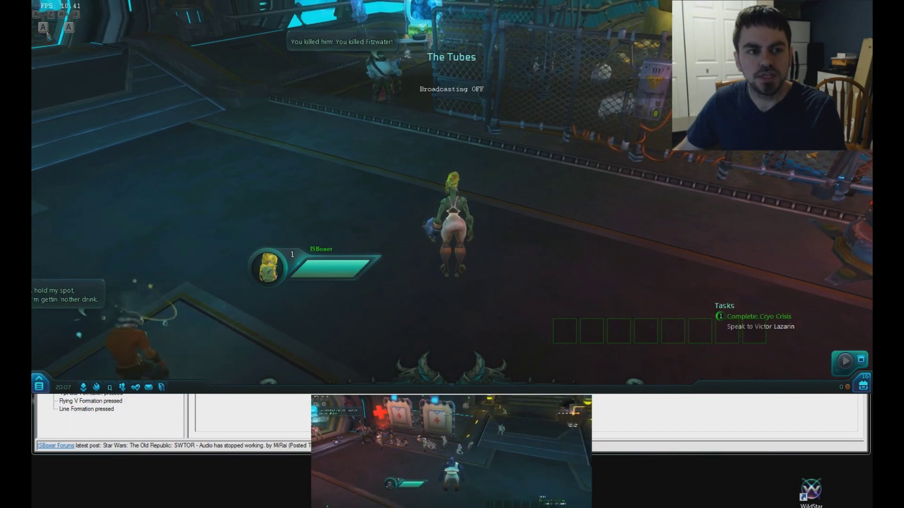
left_click(45, 28)
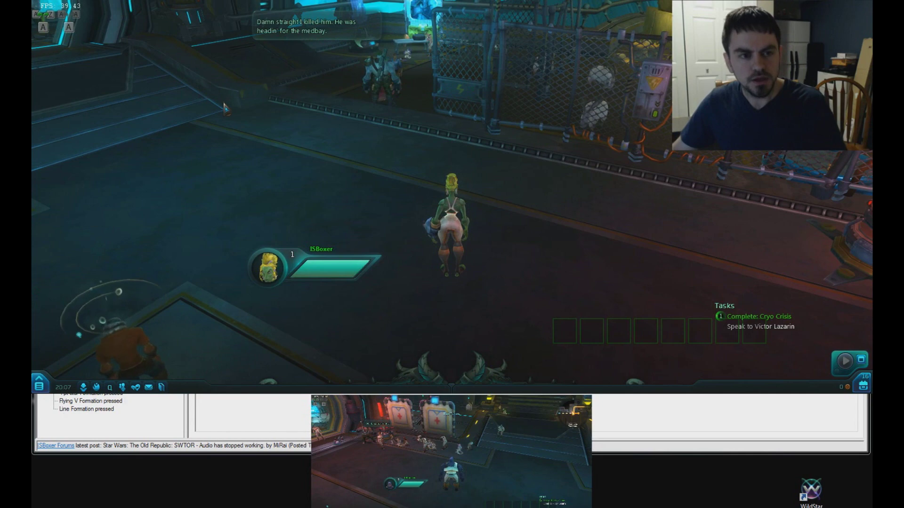
key("ctrl+alt+shift+g")
left_click_drag(50, 3, 427, 4)
left_click_drag(484, 21, 304, 96)
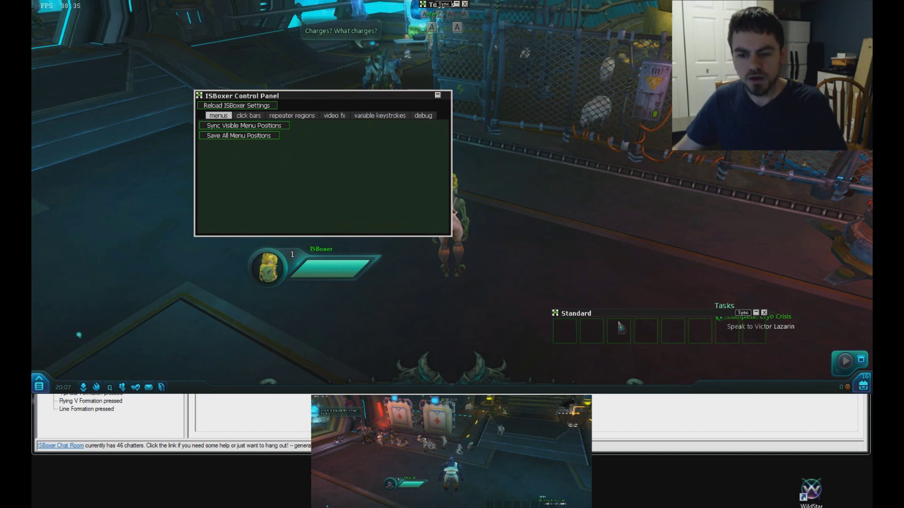
key("ctrl+shift+alt+g")
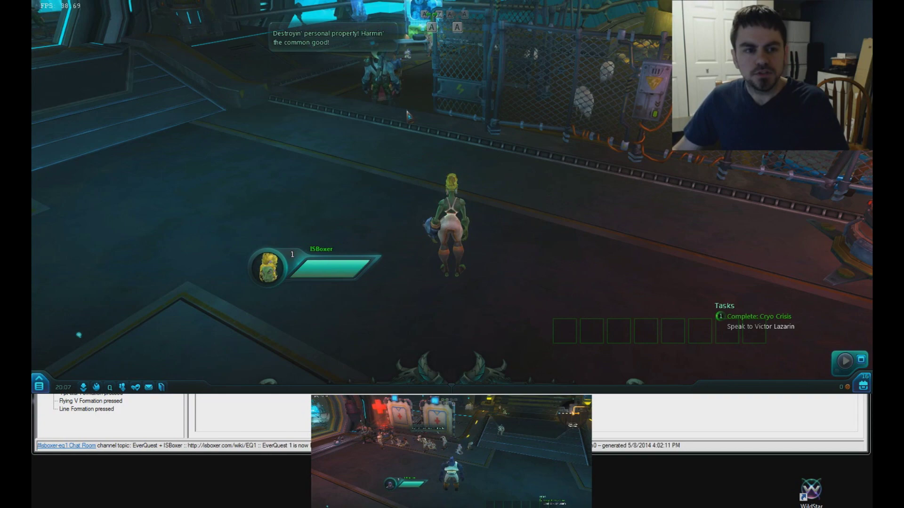
Step: Try to invite isboxertoo to the party from the first character's chat
left_click_drag(456, 172, 431, 168)
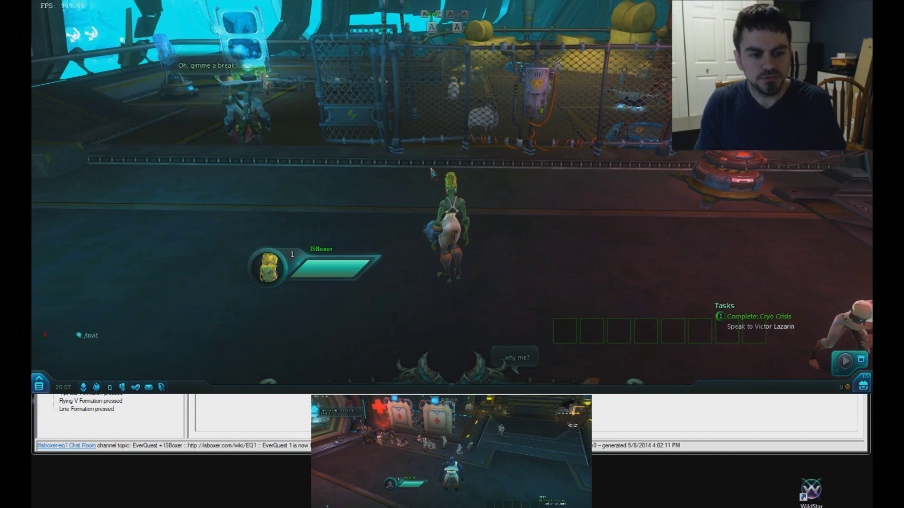
type("e isboxertoo")
key("Return")
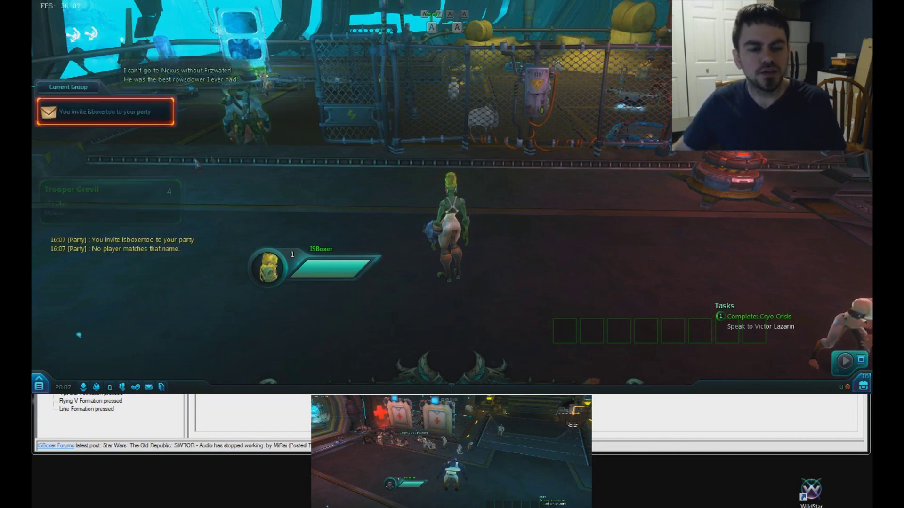
Step: Invite isboxertwo to the party from the first character and accept the group invitation on the second character
key("ctrl+alt+2")
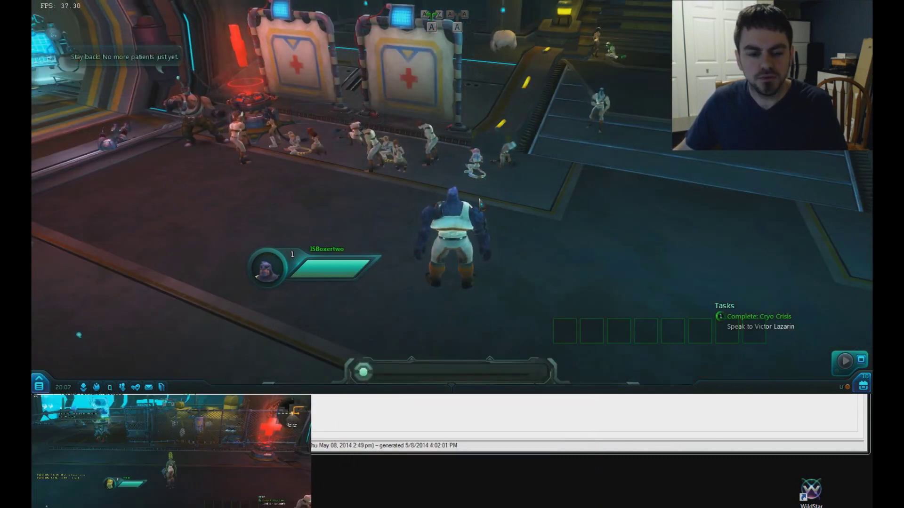
key("ctrl+alt+1")
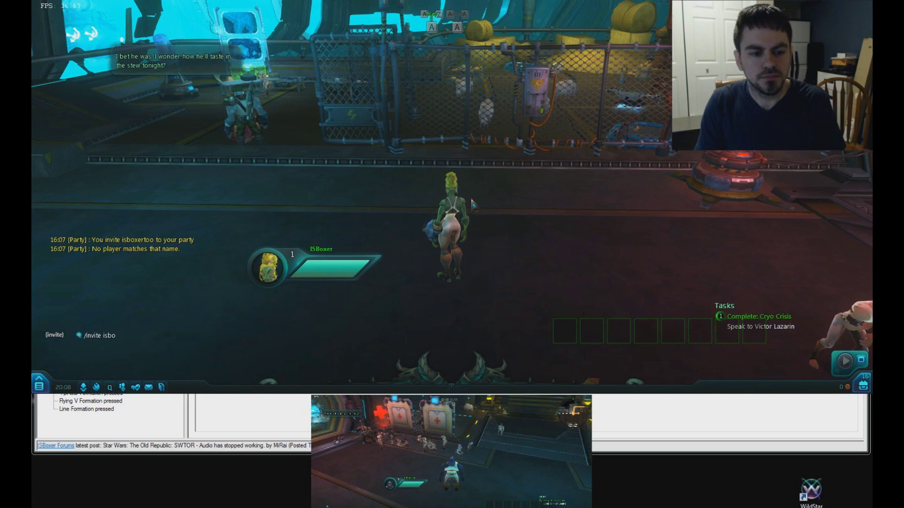
key("ctrl+alt+2")
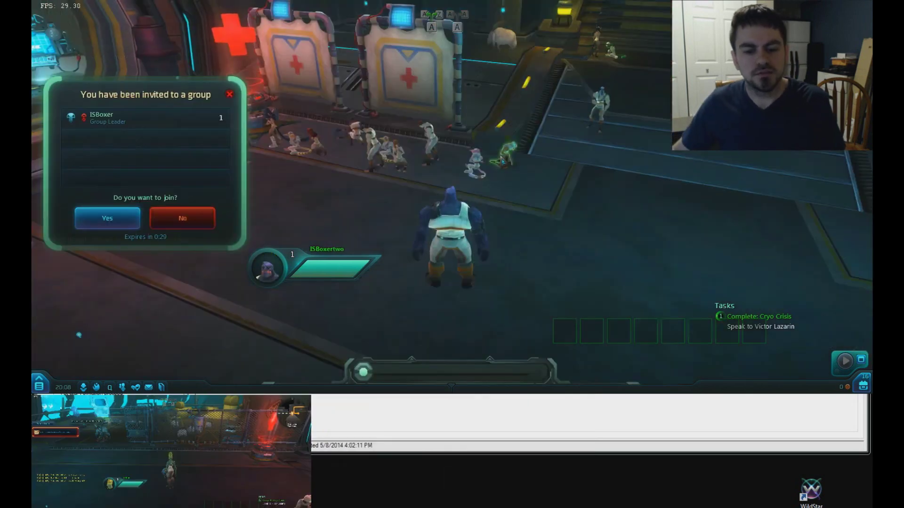
left_click(131, 221)
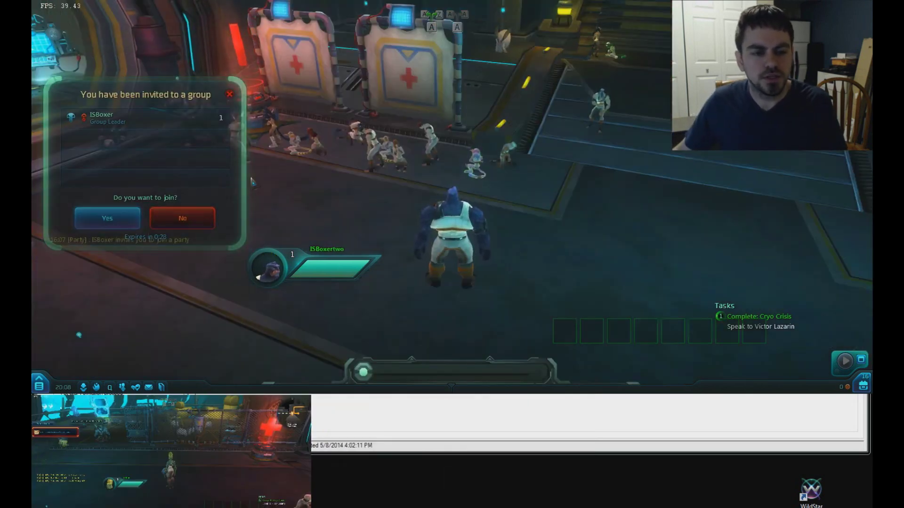
Step: Cycle through nearby targets with the second character and sync that character to the group's instance
key("Tab")
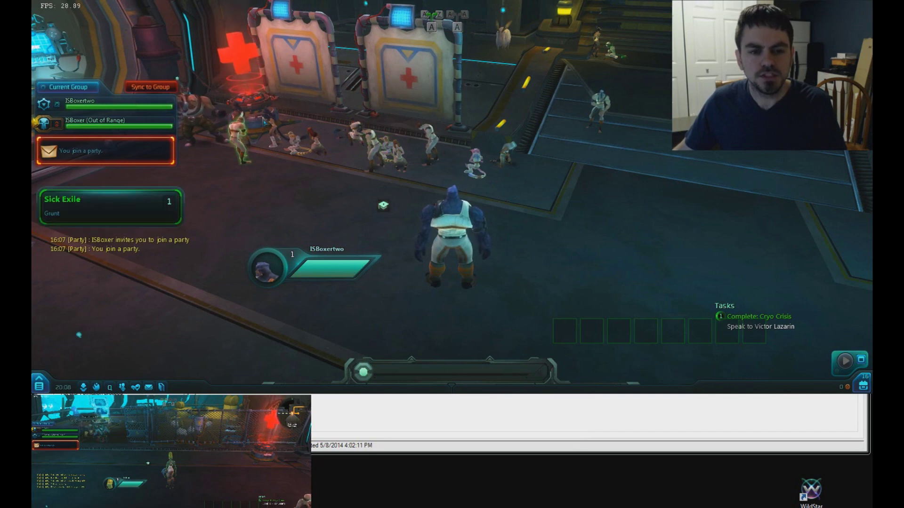
key("Tab")
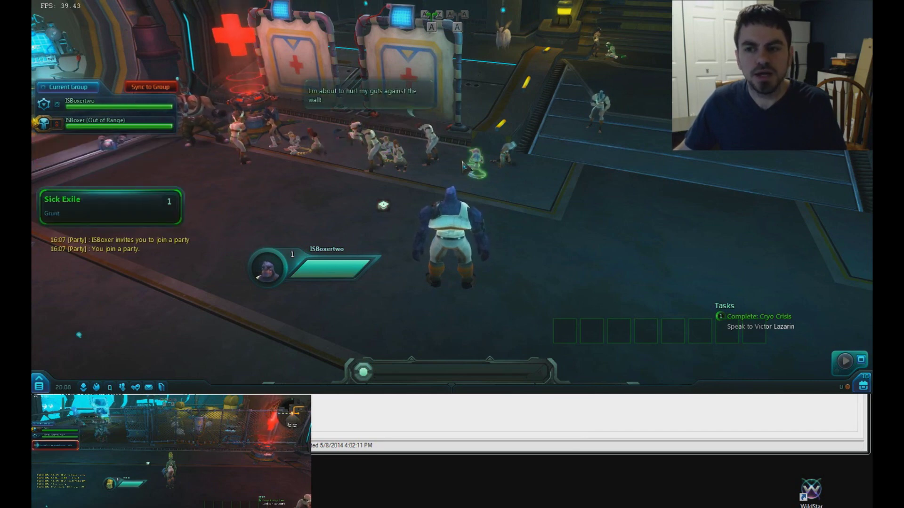
key("ctrl+alt+1")
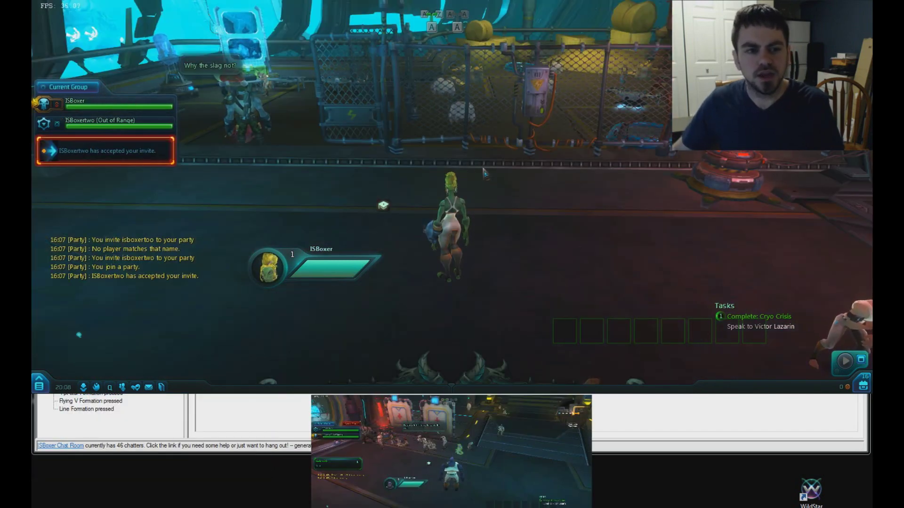
key("ctrl+alt+2")
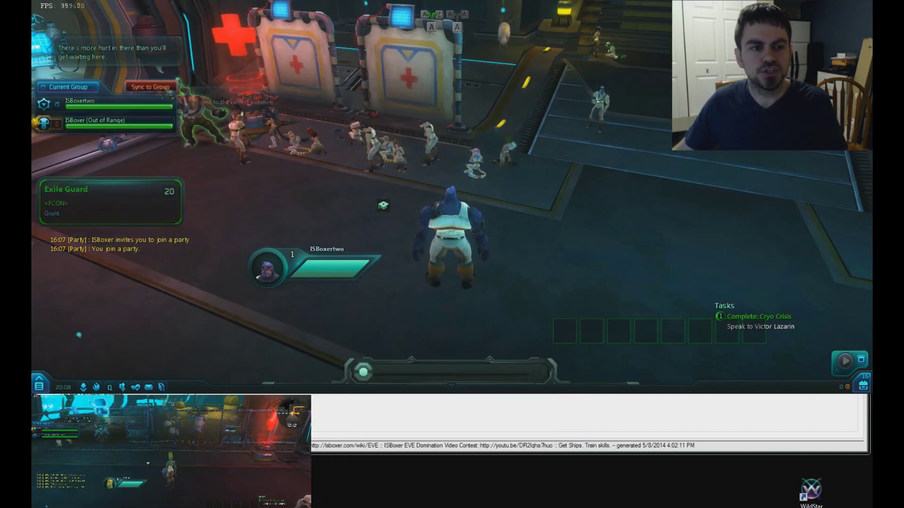
left_click(165, 93)
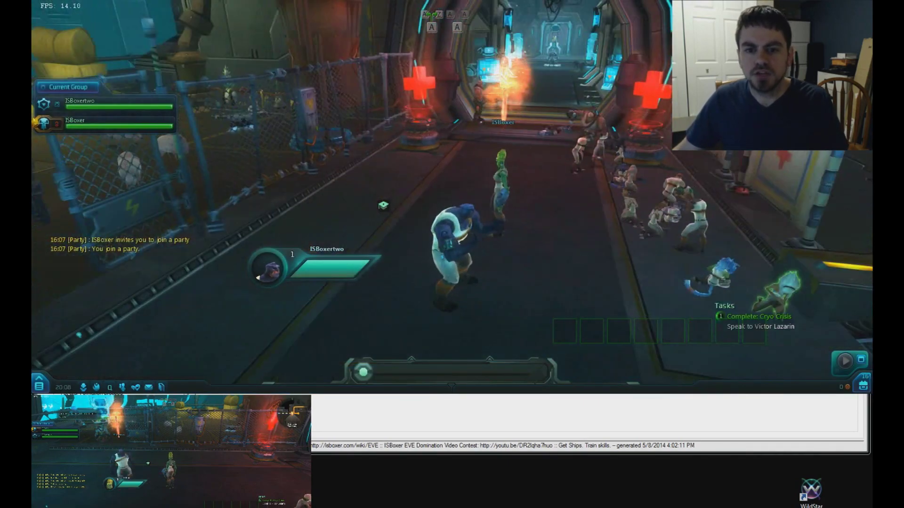
Step: Run the second character past the first one in the corridor and turn it back towards the first
key("w")
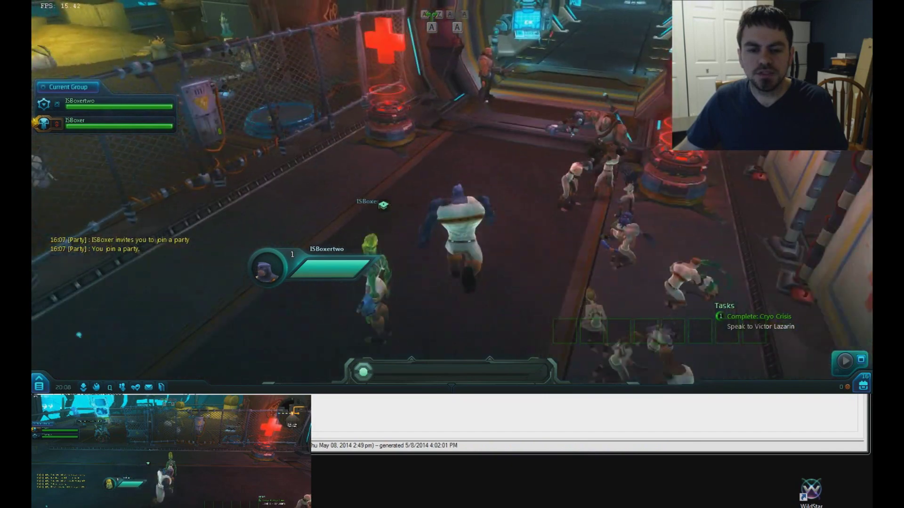
key("w")
key("a")
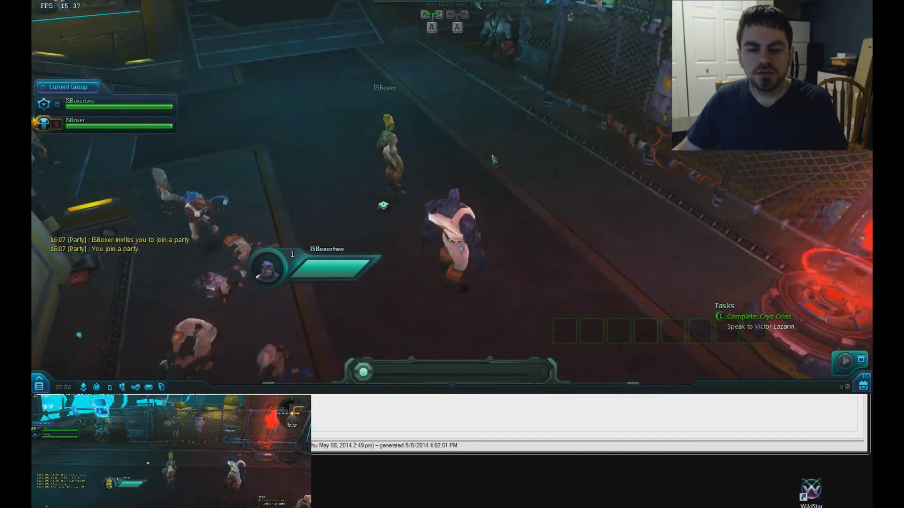
Step: Switch to the first character and turn it to look around the medical gate and the second character
key("ctrl+alt+1")
key("d")
key("d")
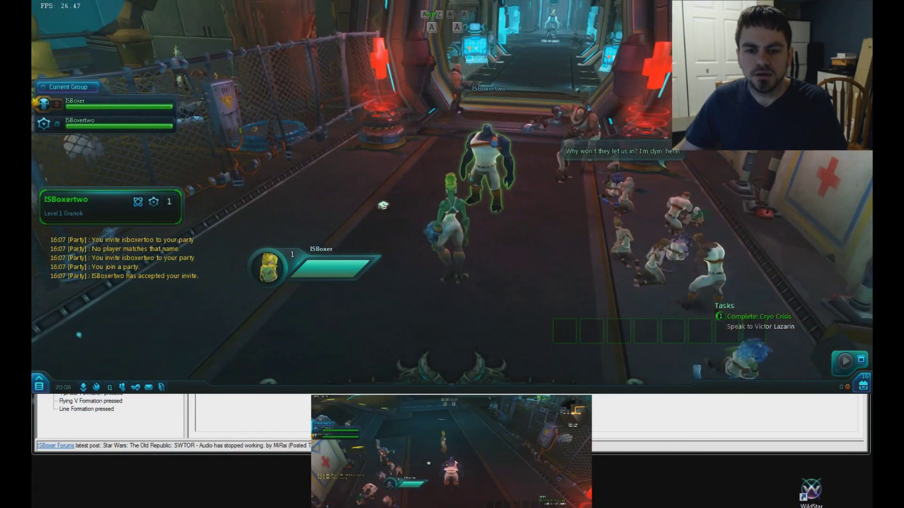
left_click_drag(427, 131, 450, 131)
left_click_drag(574, 133, 602, 133)
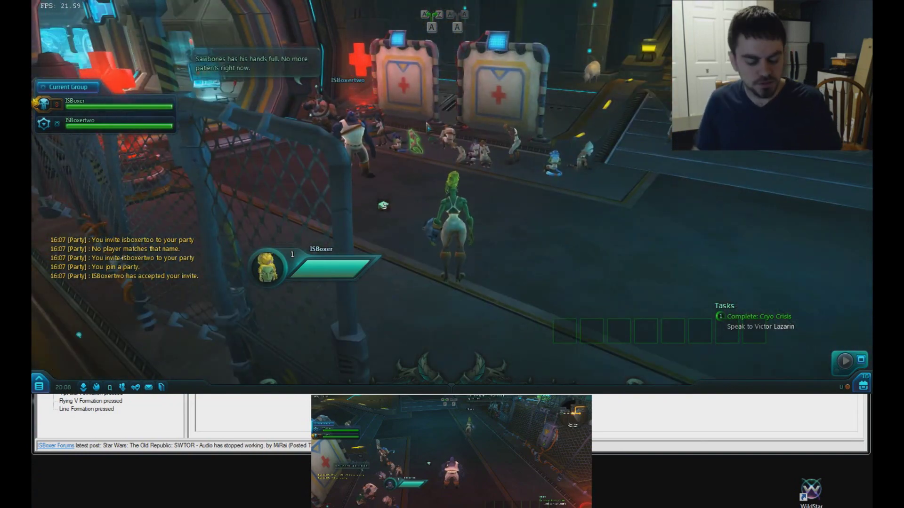
Step: Run the first character in different directions in front of the medical gate with the second character following
left_click_drag(441, 146, 455, 166)
key("w")
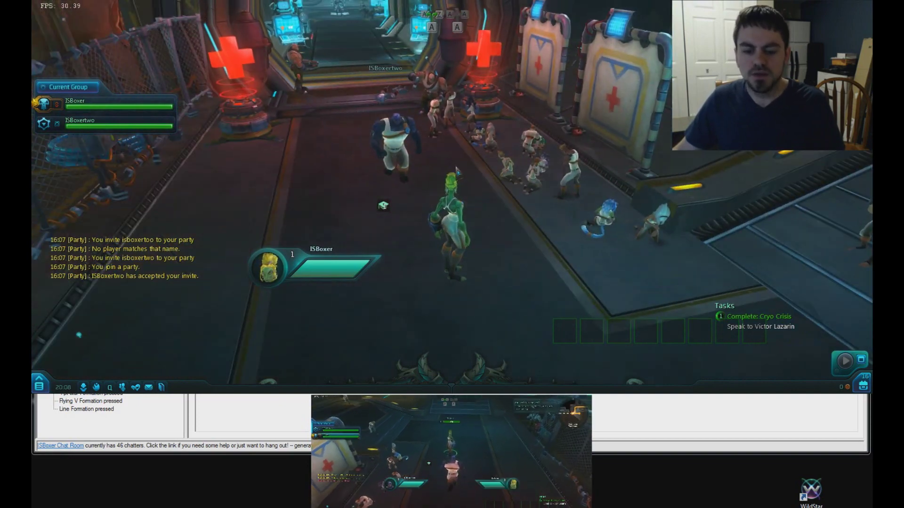
left_click_drag(492, 195, 262, 195)
key("w")
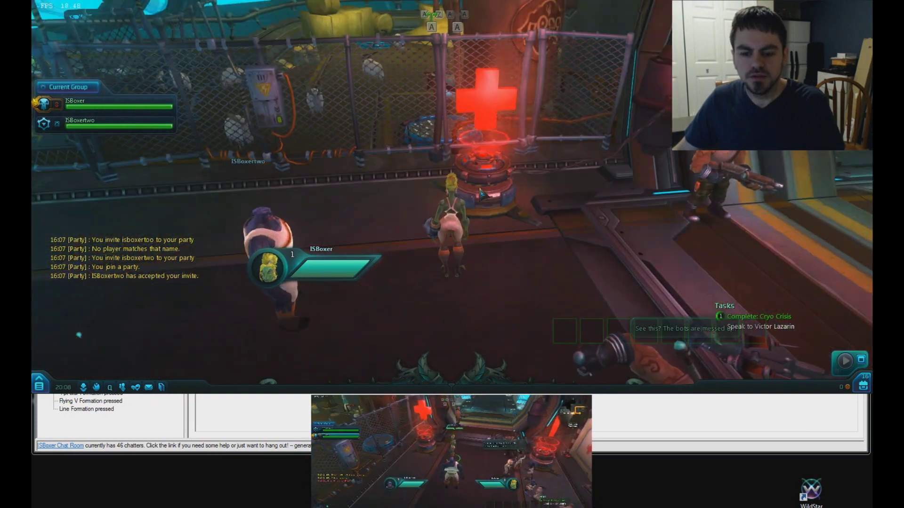
Step: Switch to the second character and move it around the corridor with the first character following
key("ctrl+alt+2")
key("s")
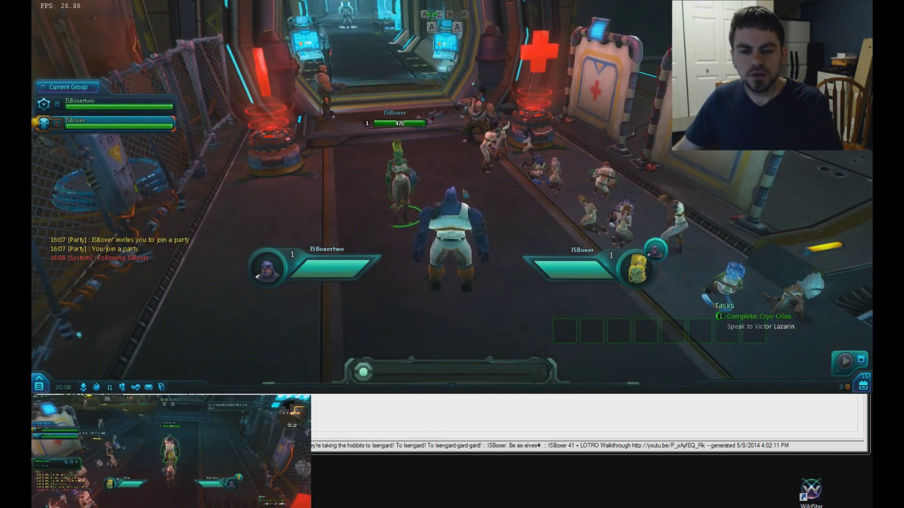
key("d")
Step: Switch back to the first character, move it towards the stairs and target a Sick Exile on the ramp
key("ctrl+alt+1")
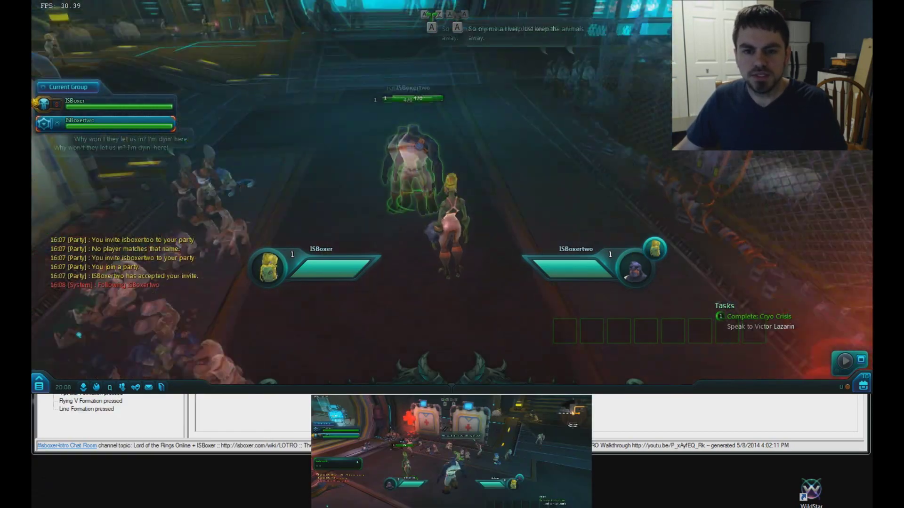
key("a")
key("d")
key("w")
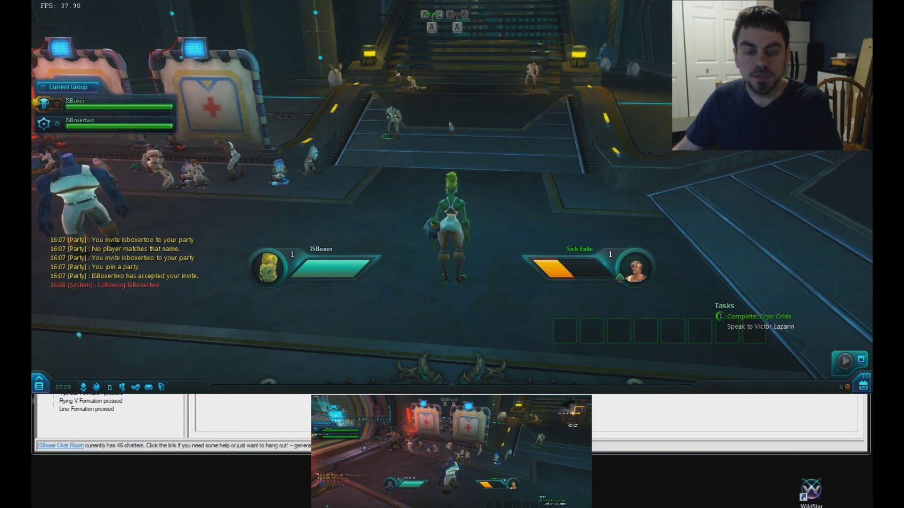
Step: Switch to the second character, target a Sick Exile near the medical gate and return to the first character
key("ctrl+alt+2")
key("a")
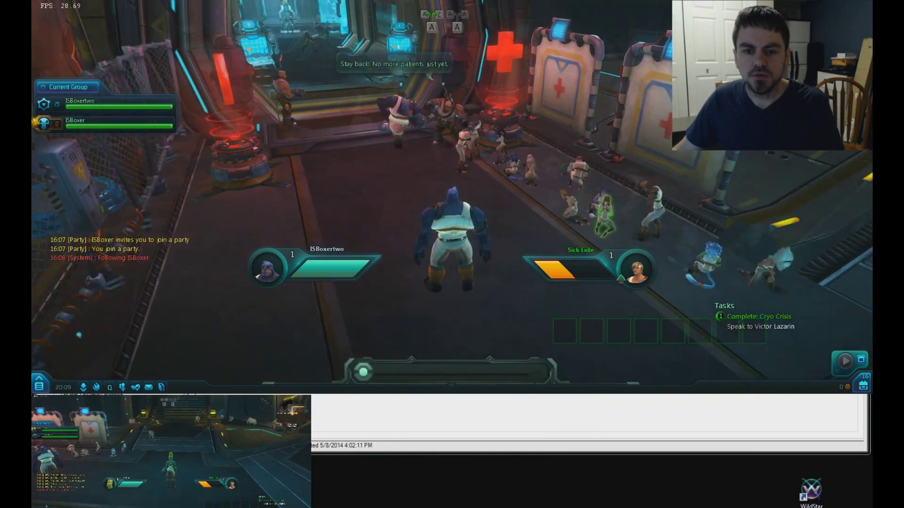
left_click(485, 159)
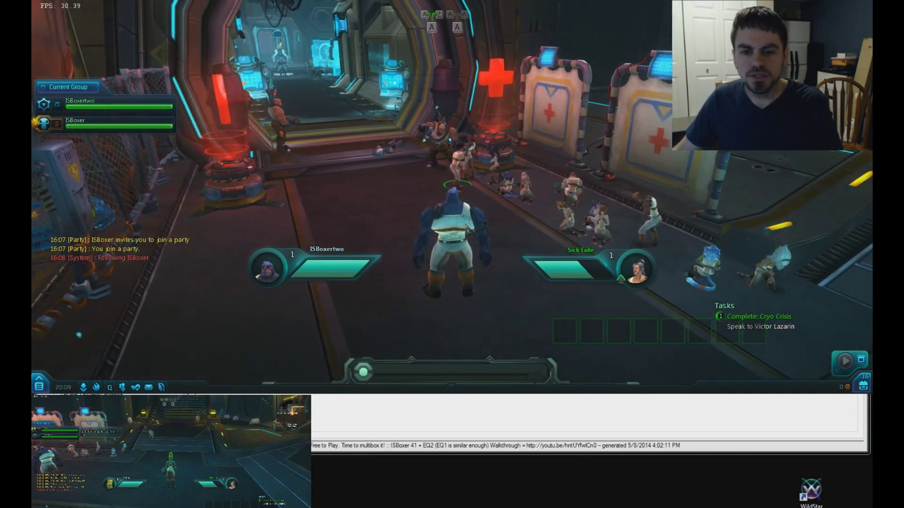
key("ctrl+alt+1")
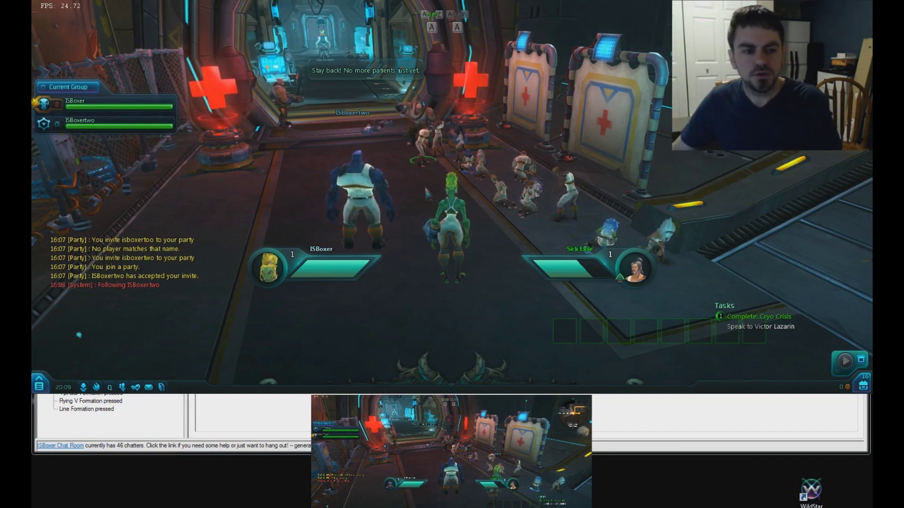
Step: Lead the second character with the first one past the patients and up the ramp to the foot of the large staircase
key("w")
key("d")
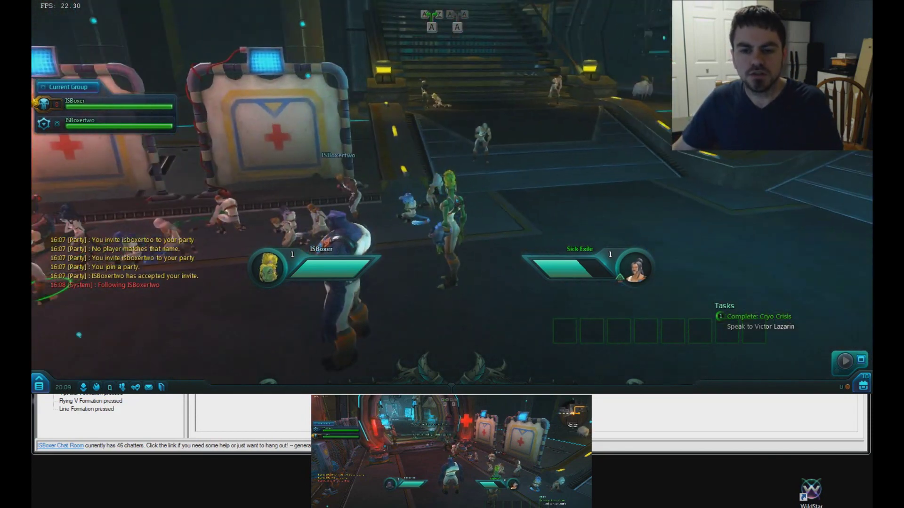
key("d")
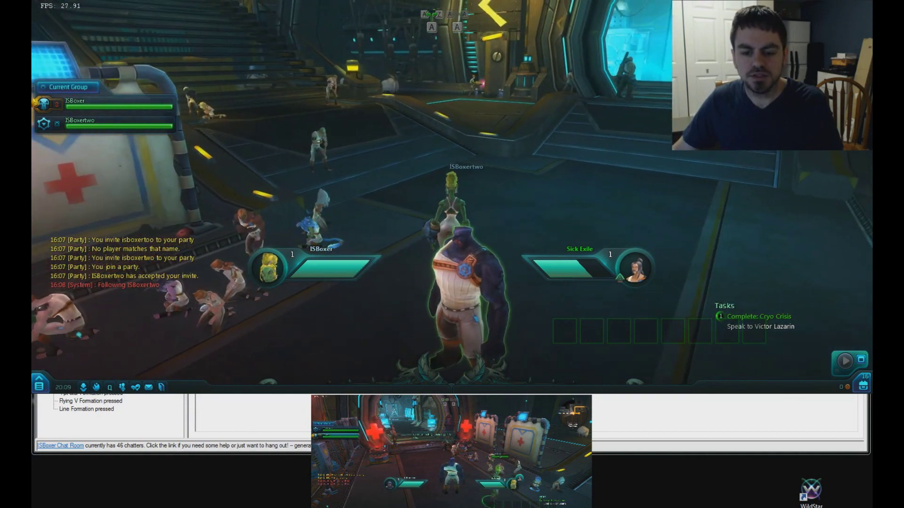
key("w")
key("a")
key("w")
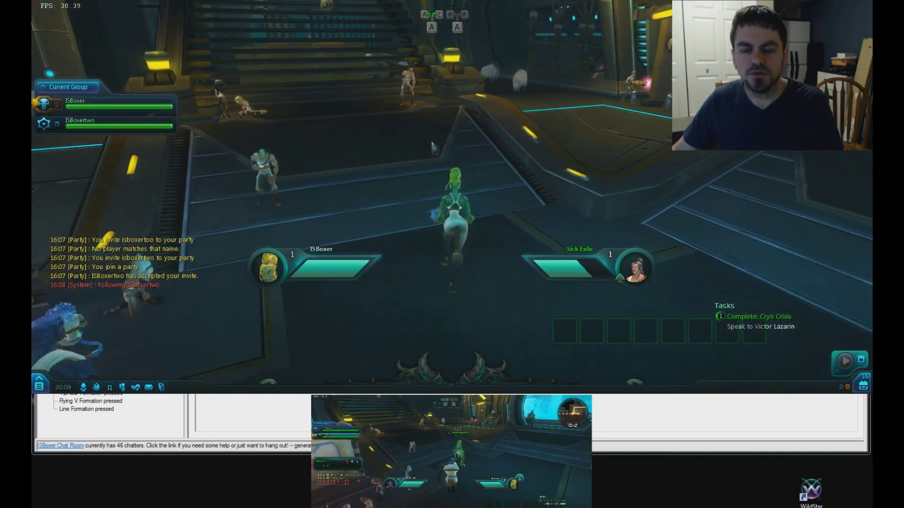
key("w")
key("a")
key("d")
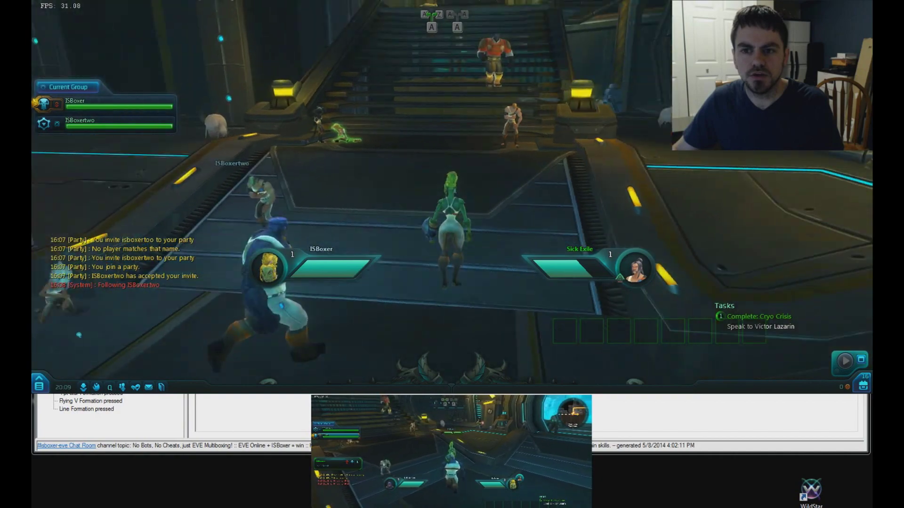
key("w")
key("a")
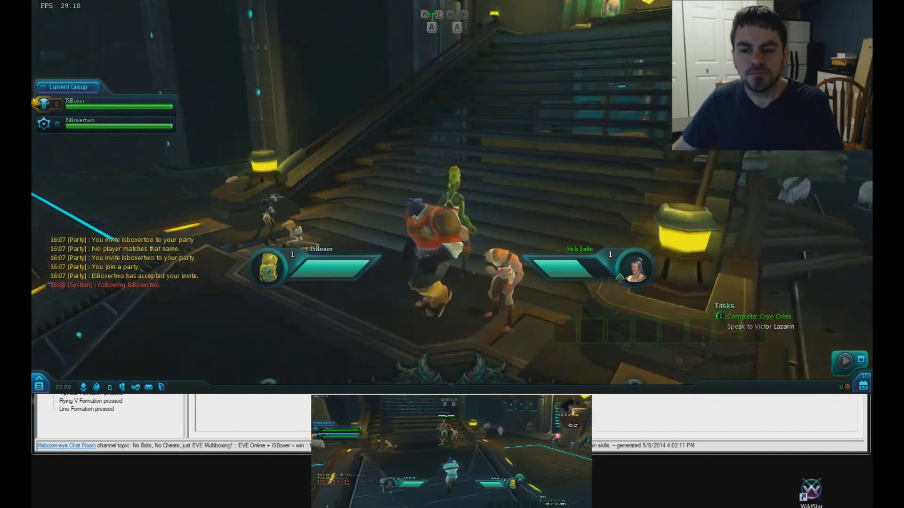
Step: Turn the first character around and run through the medical gate into the Medbay with the second character following
key("w")
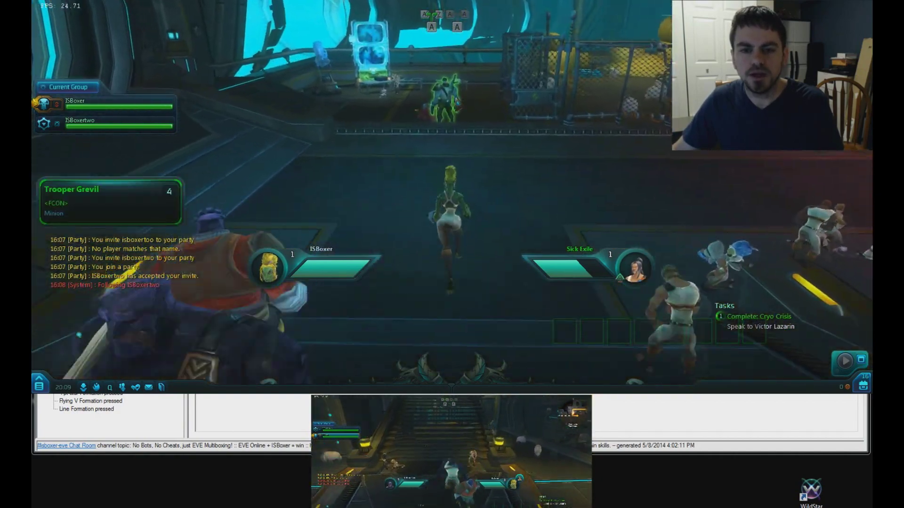
key("a")
key("w")
key("a")
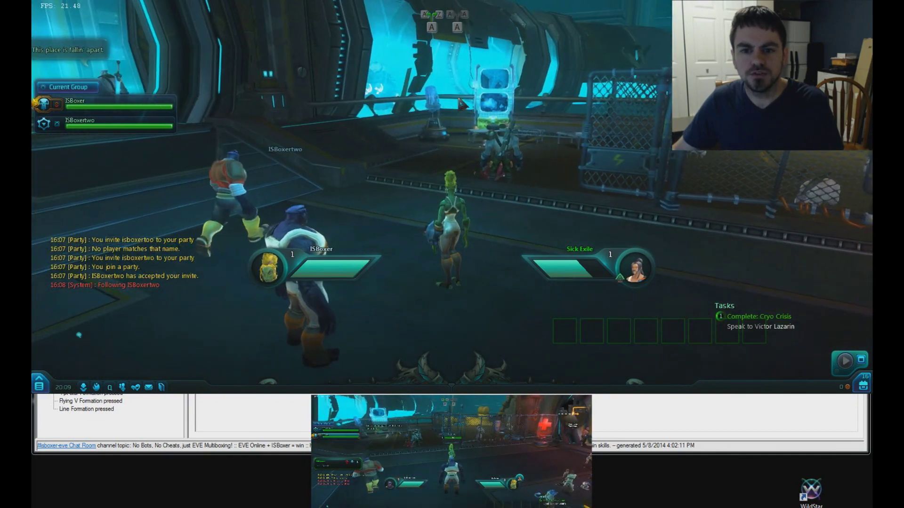
key("d")
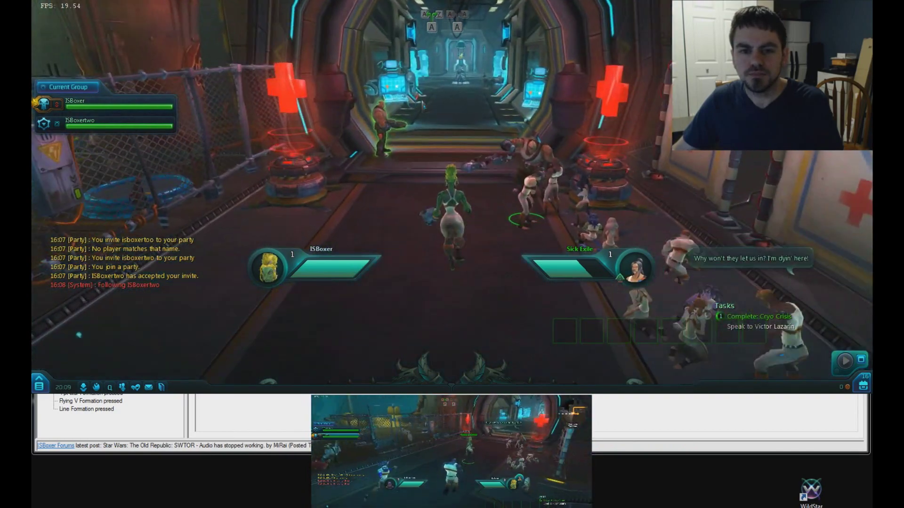
key("w")
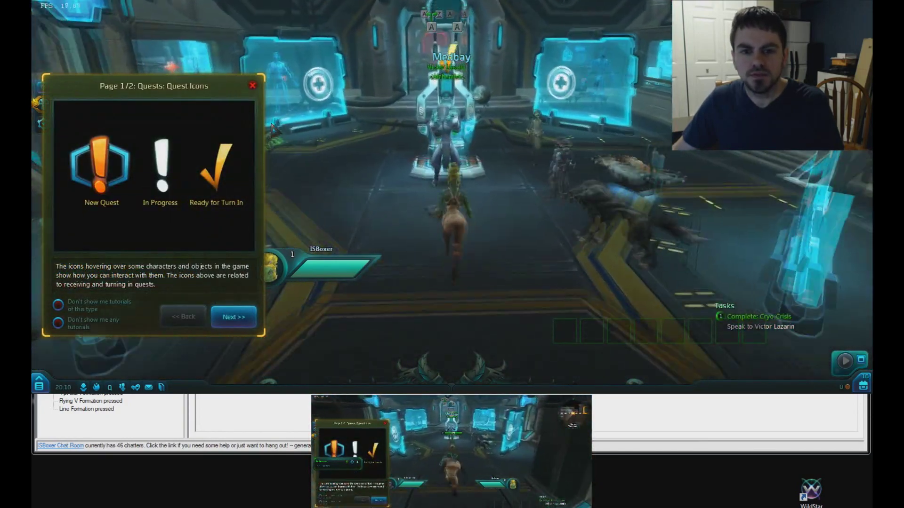
Step: Turn broadcasting on and dismiss the Quest Icons tutorial on both clients
key("shift+alt+r")
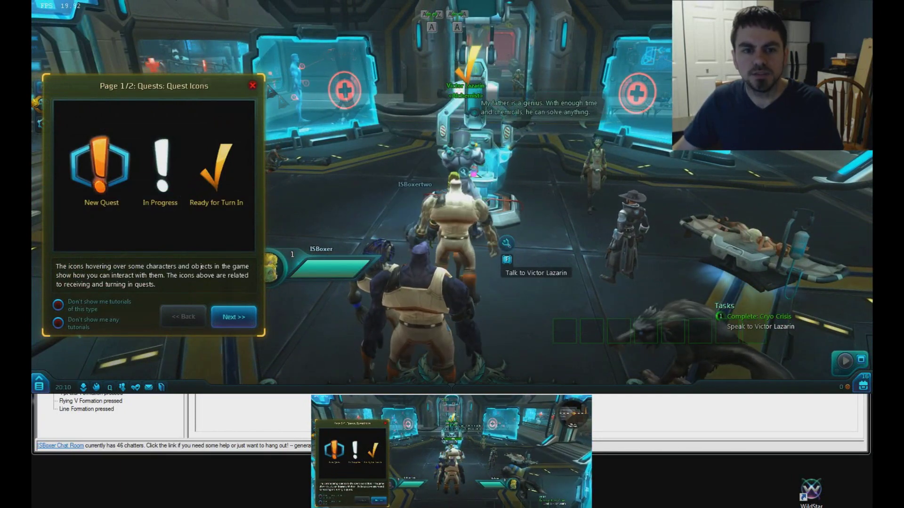
left_click(253, 85)
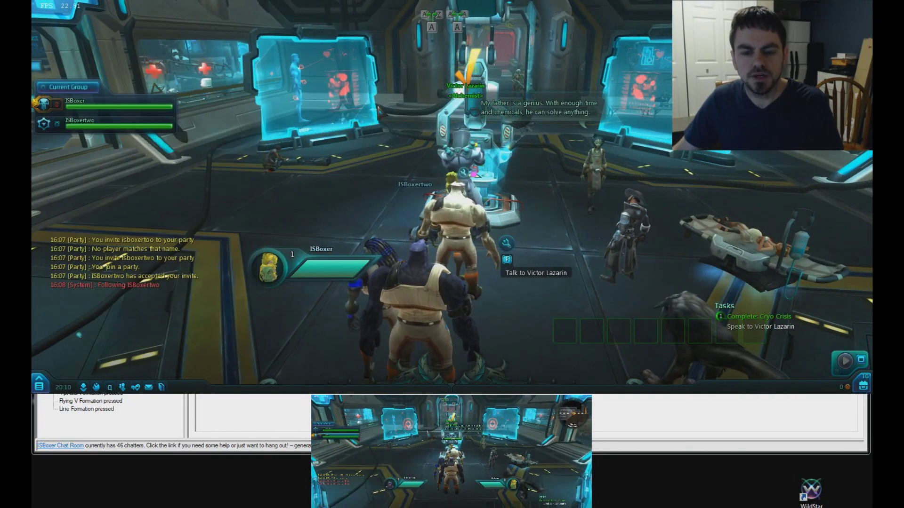
Step: Target Victor Lazarin, walk the first character up to him and open his conversation
left_click_drag(464, 173, 367, 172)
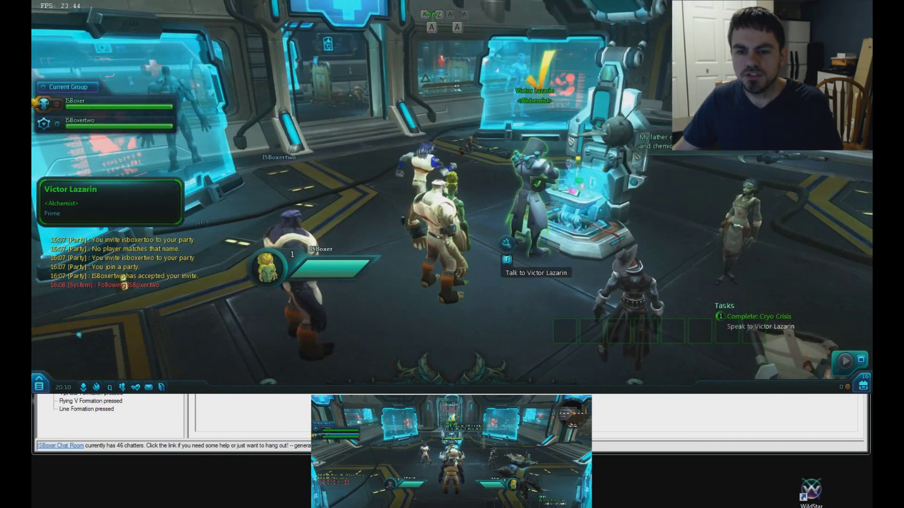
left_click(551, 152)
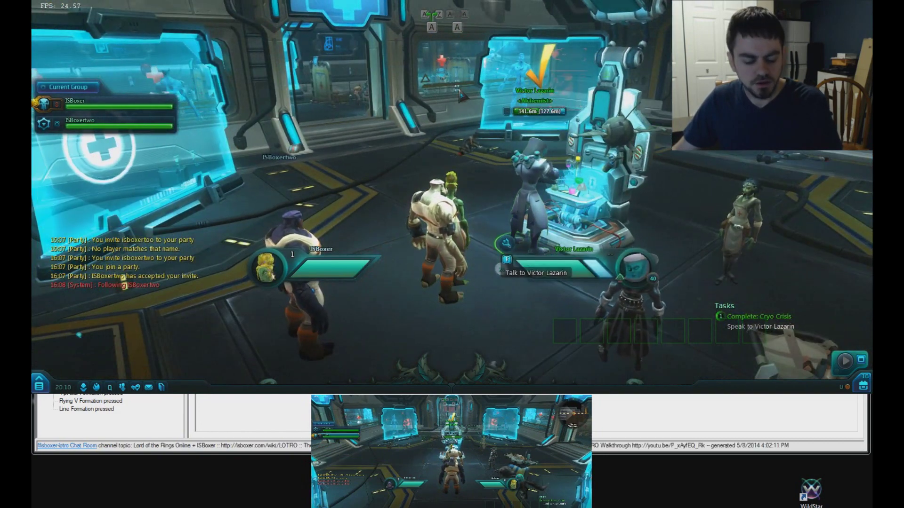
key("w")
left_click_drag(456, 99, 621, 120)
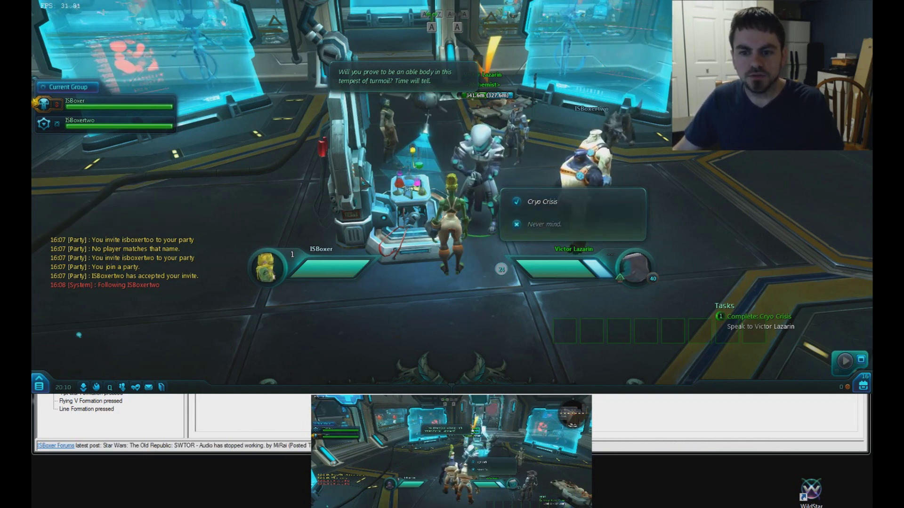
Step: Turn broadcasting on, hand in the Cryo Crisis quest on both clients and decline the serum quest with "Not right now."
key("shift+alt+r")
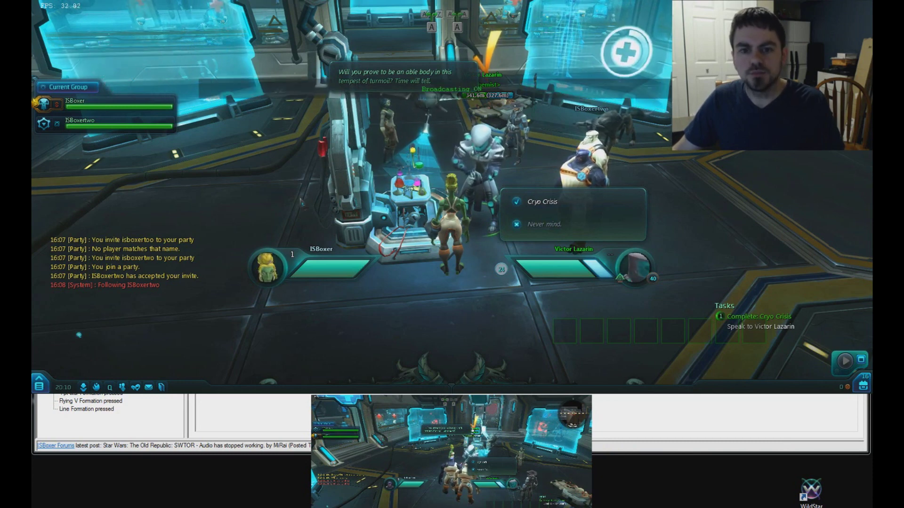
left_click(543, 203)
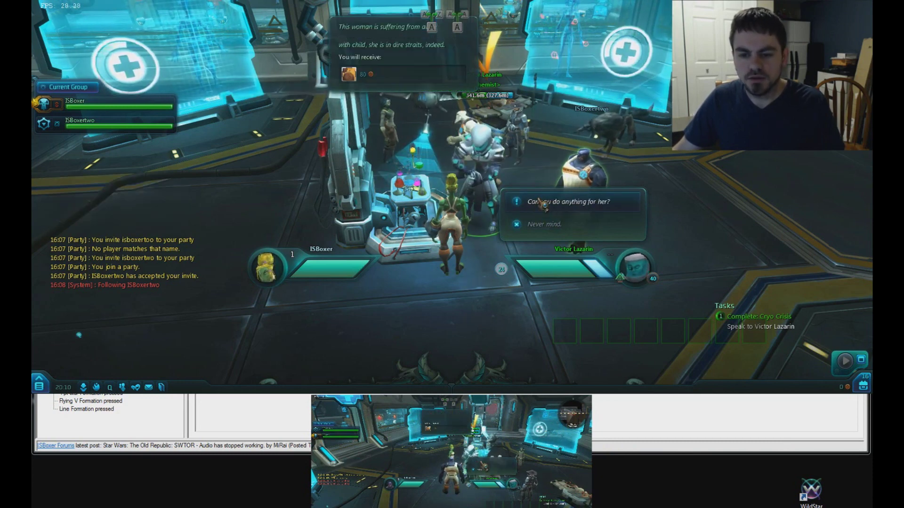
left_click(582, 202)
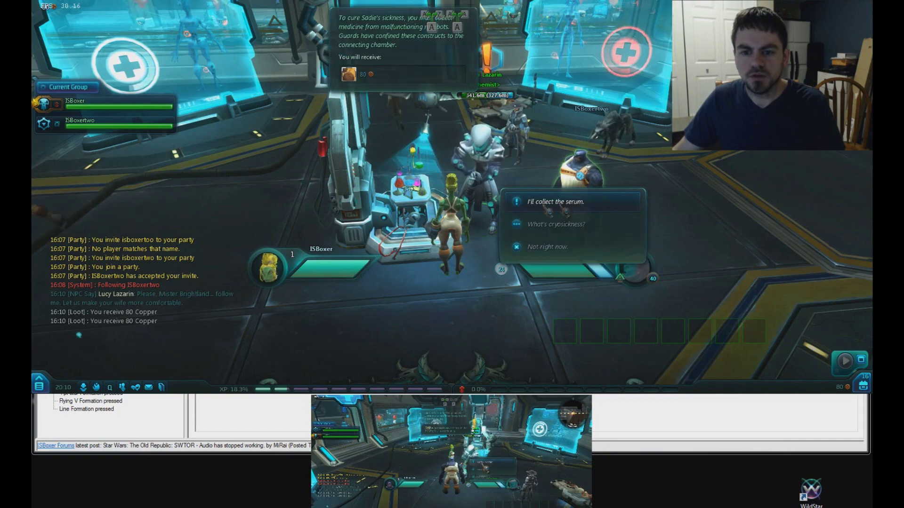
left_click(548, 247)
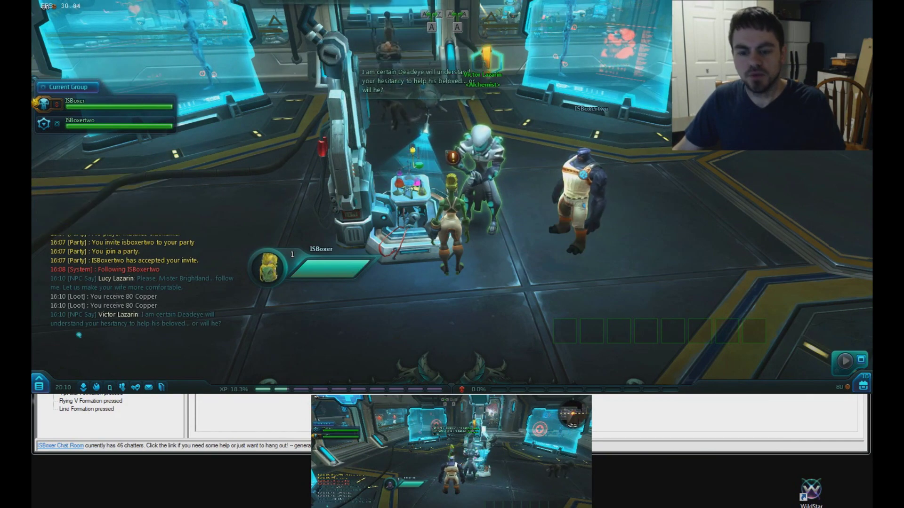
Step: Run the first character away from Victor Lazarin towards the Medbay entrance with the second following, and face him again
key("w")
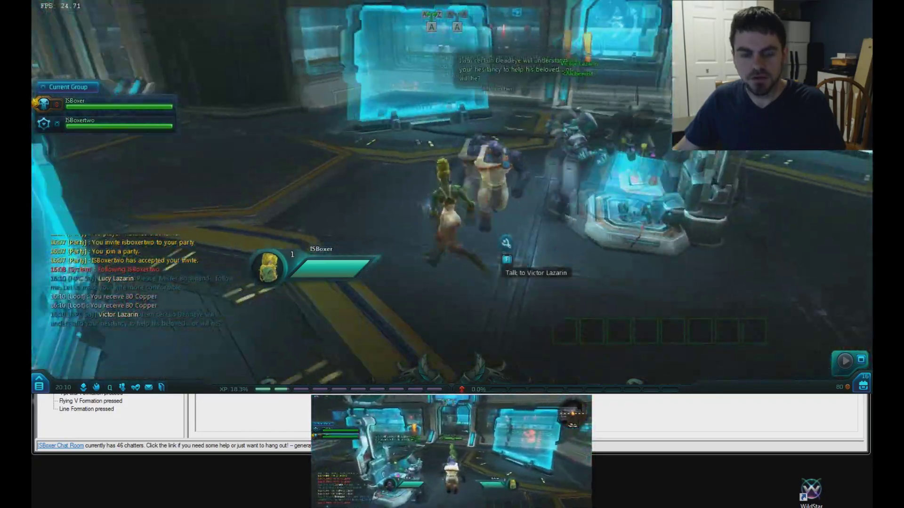
key("w")
key("w")
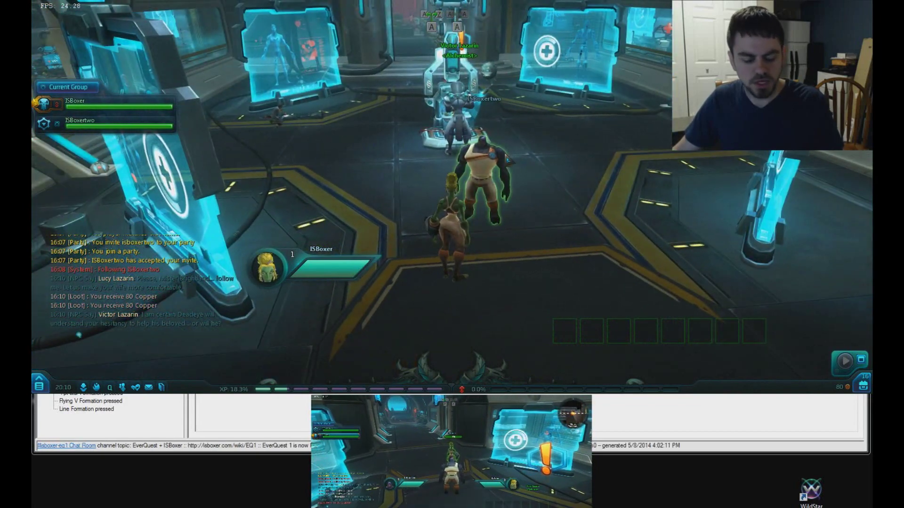
Step: With broadcasting on, open the Action Set Builder on both clients and show the ISBoxer Control Panel and menu frames
key("shift+alt+r")
key("b")
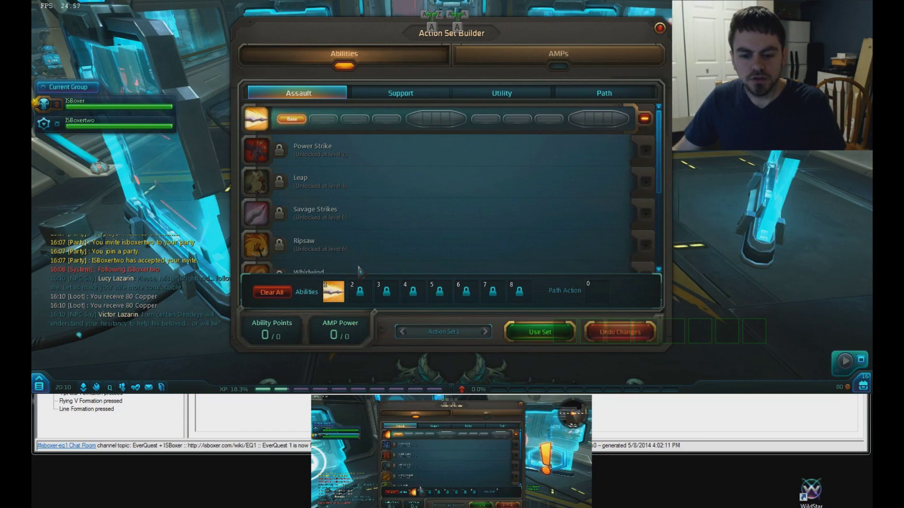
key("Scroll_Lock")
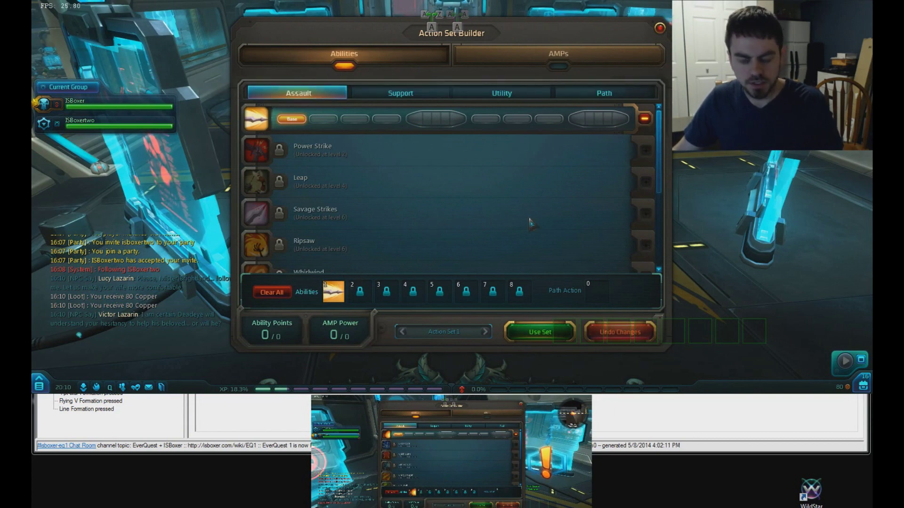
key("ctrl+shift+alt+g")
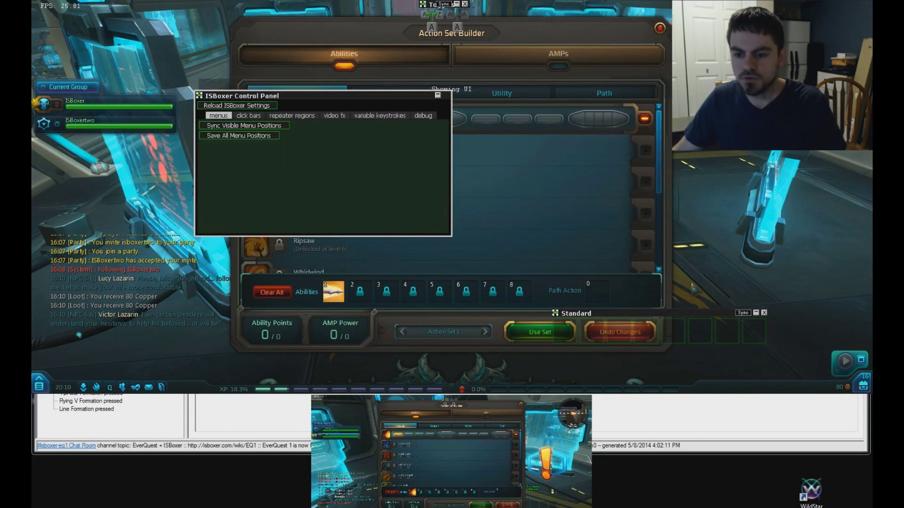
Step: Place the Standard menu over ability slots 1 to 8, hide the ISBoxer frames and close the Action Set Builder
left_click_drag(560, 285, 450, 274)
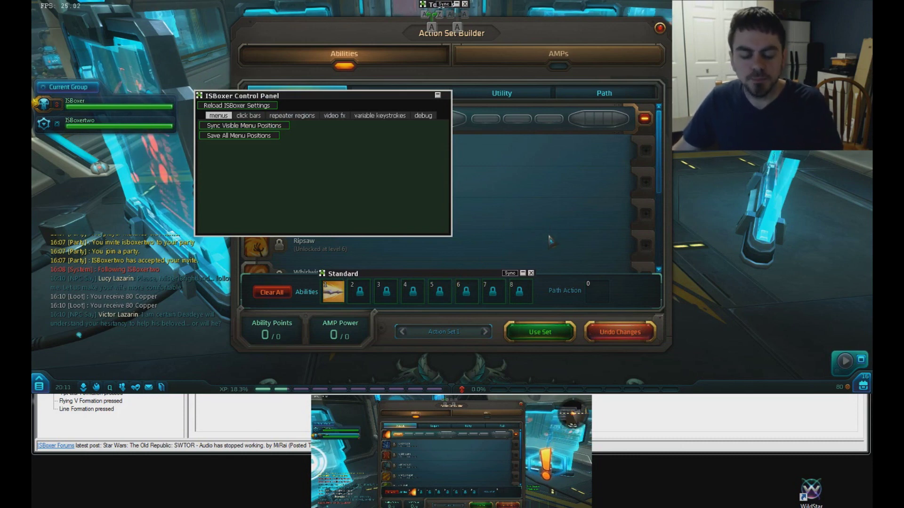
key("ctrl+shift+alt+g")
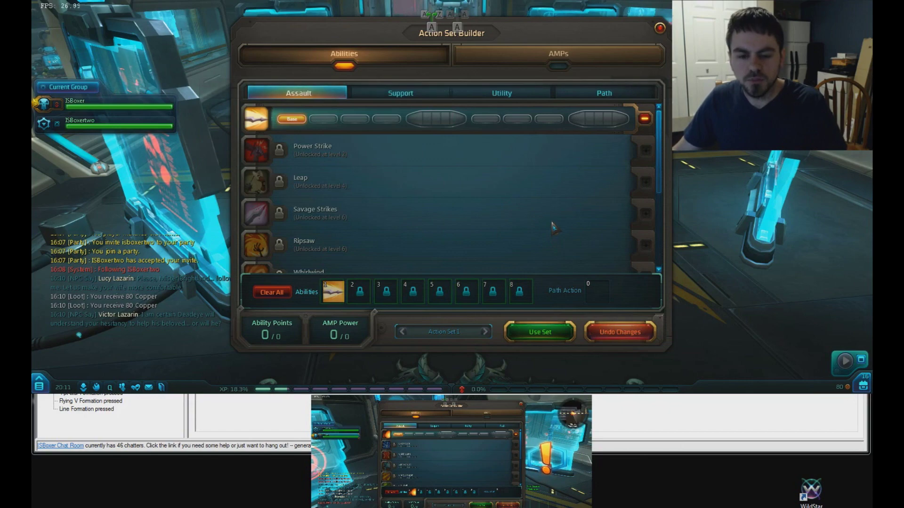
key("Escape")
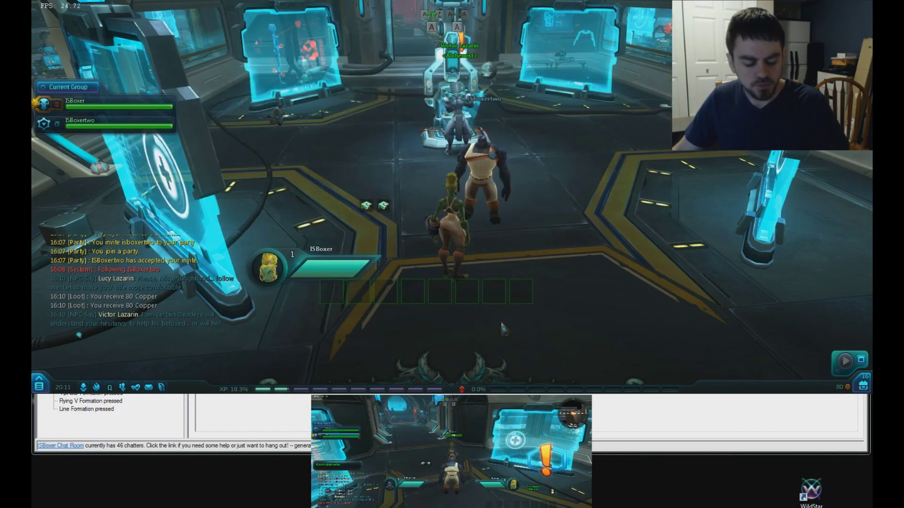
Step: Show the ISBoxer frames again, move the Standard menu off the character's health bar onto clear floor, and hide the frames
key("ctrl+shift+alt+g")
left_click_drag(471, 269, 673, 323)
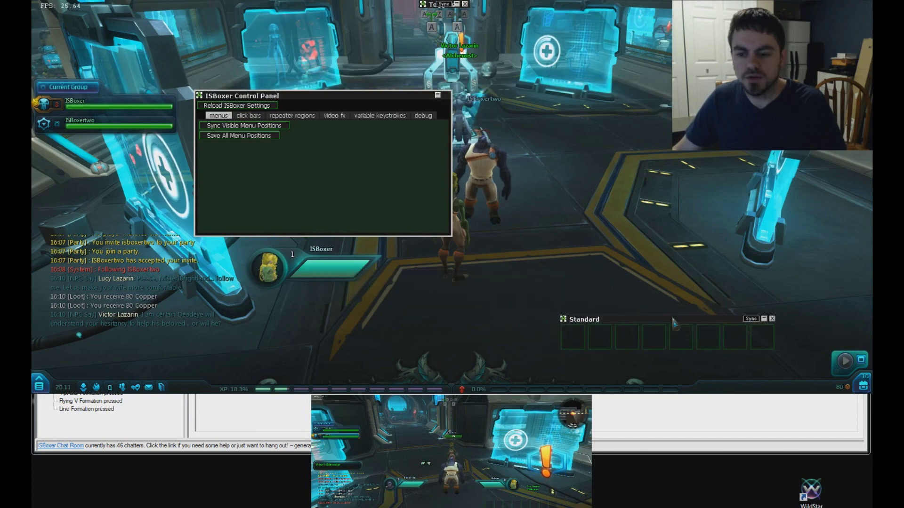
key("ctrl+shift+alt+g")
left_click(477, 224)
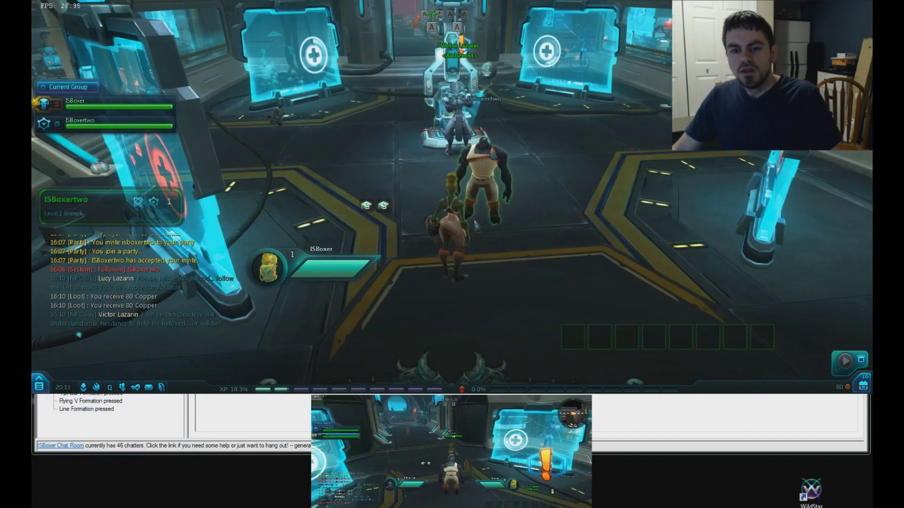
Step: Run the first character towards Victor Lazarin, turn off before him and head to the side doorway with the second following
key("w")
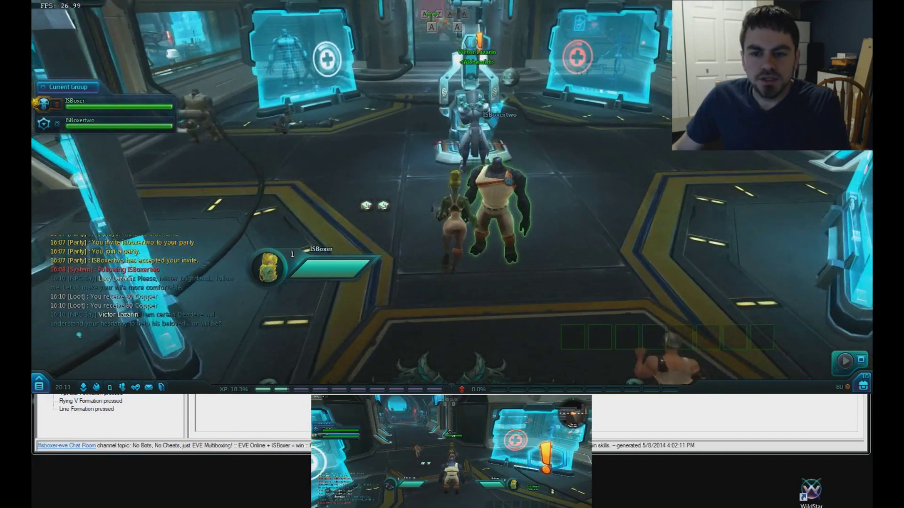
key("a")
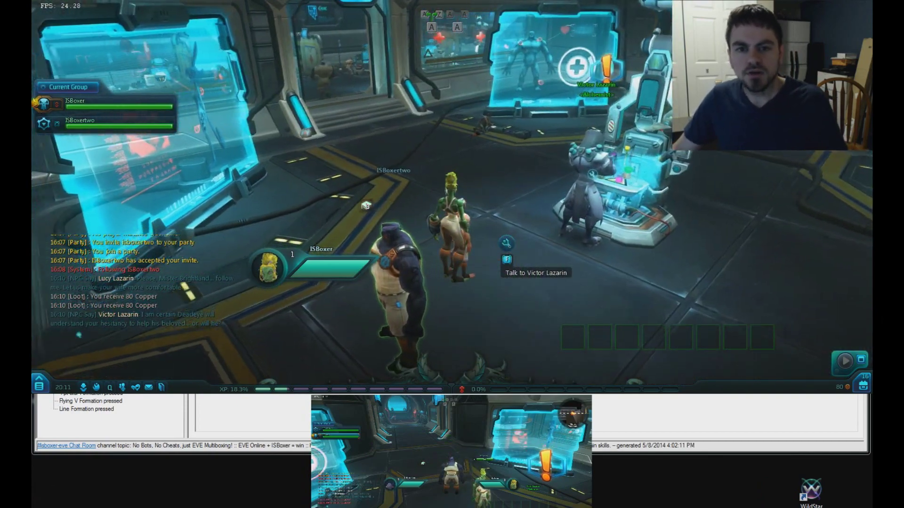
key("w")
key("a")
key("w")
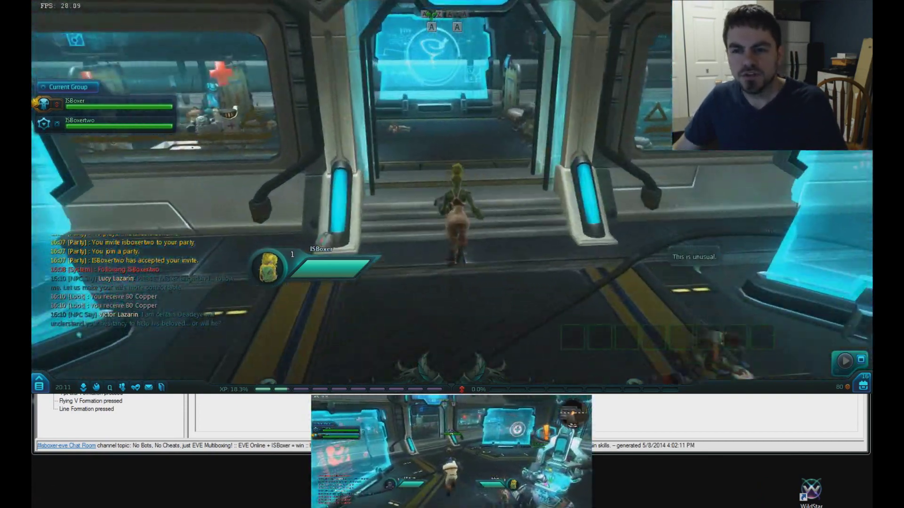
Step: Lead both characters through the doorway and along the ward past the sick exiles' beds and screens
key("w")
key("a")
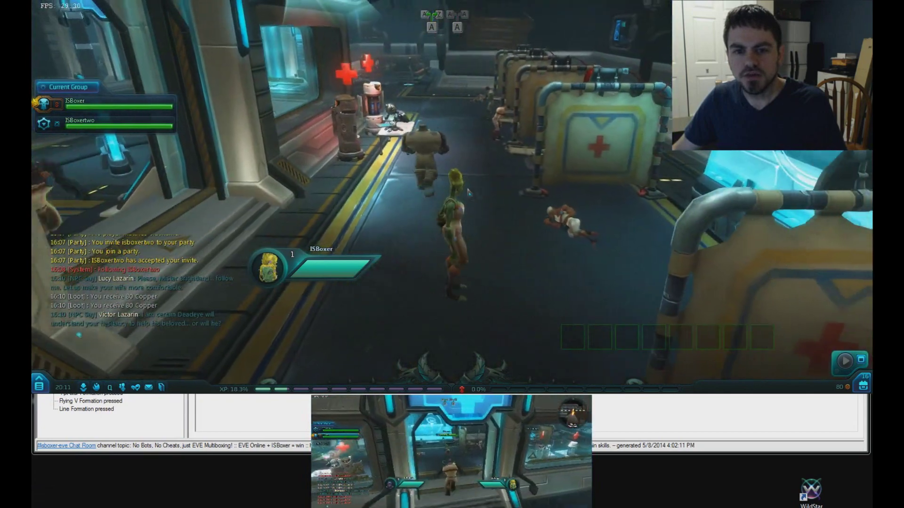
key("w")
key("a")
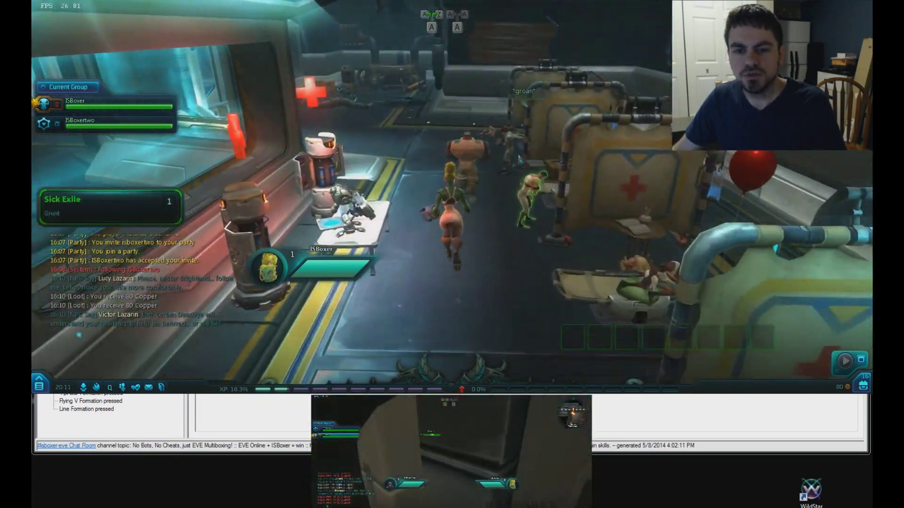
key("w")
key("a")
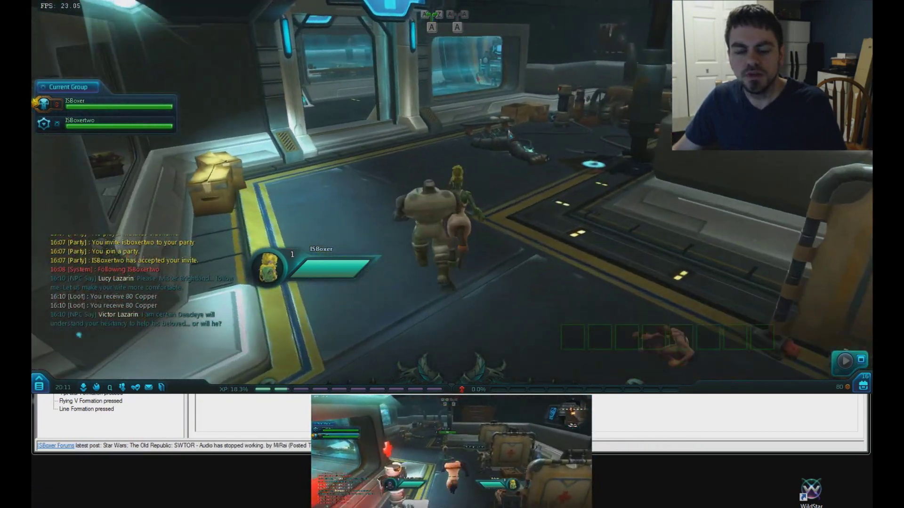
Step: Run out of the ward through the far doorway into the main corridor and turn the first character to face Victor Lazarin
key("w")
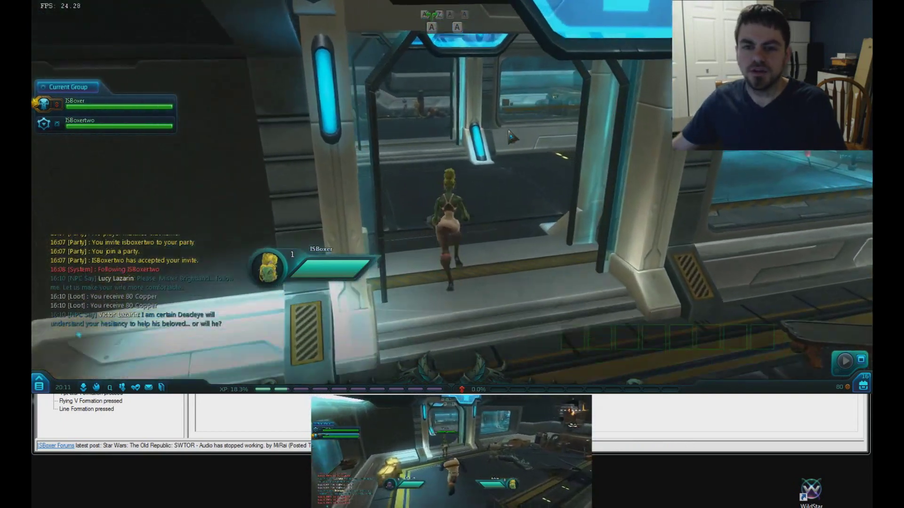
key("w")
key("d")
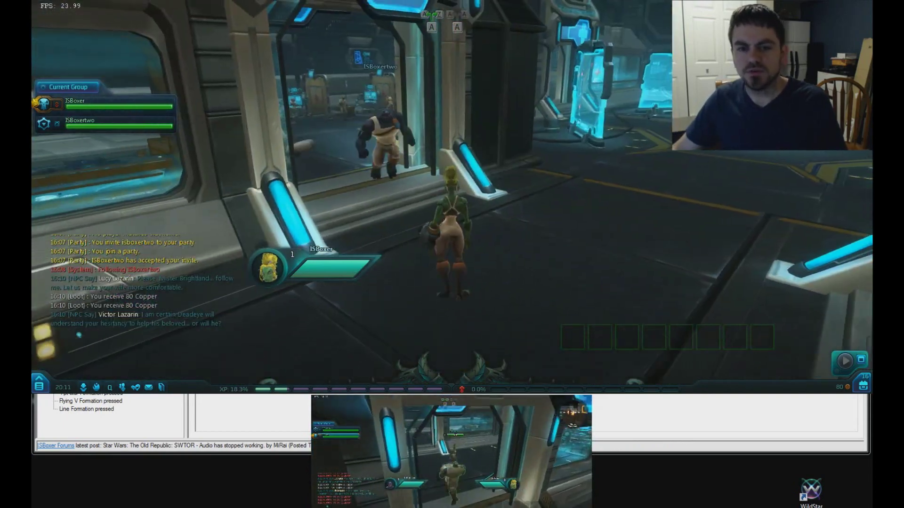
key("d")
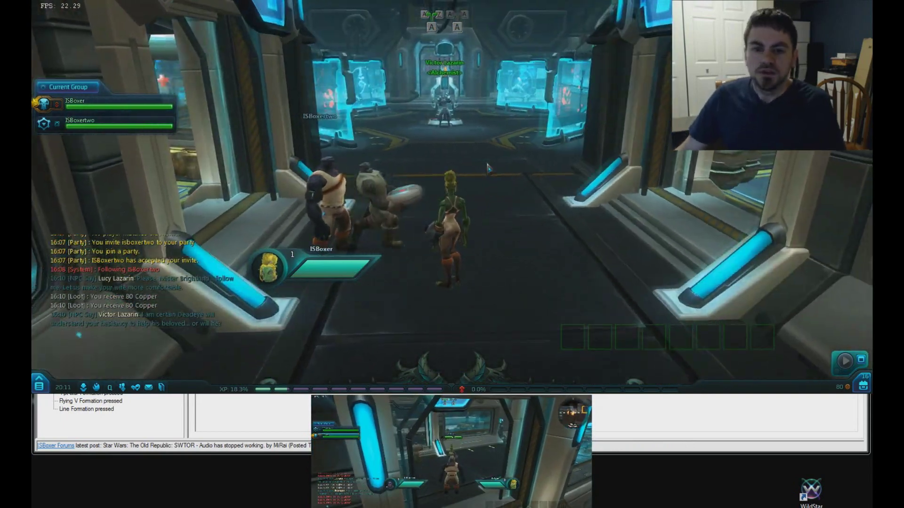